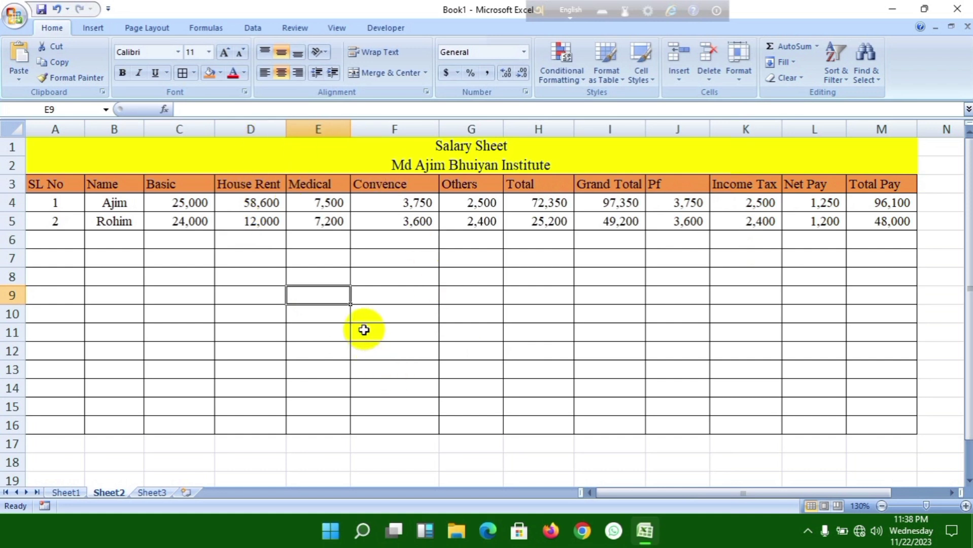
click(268, 153)
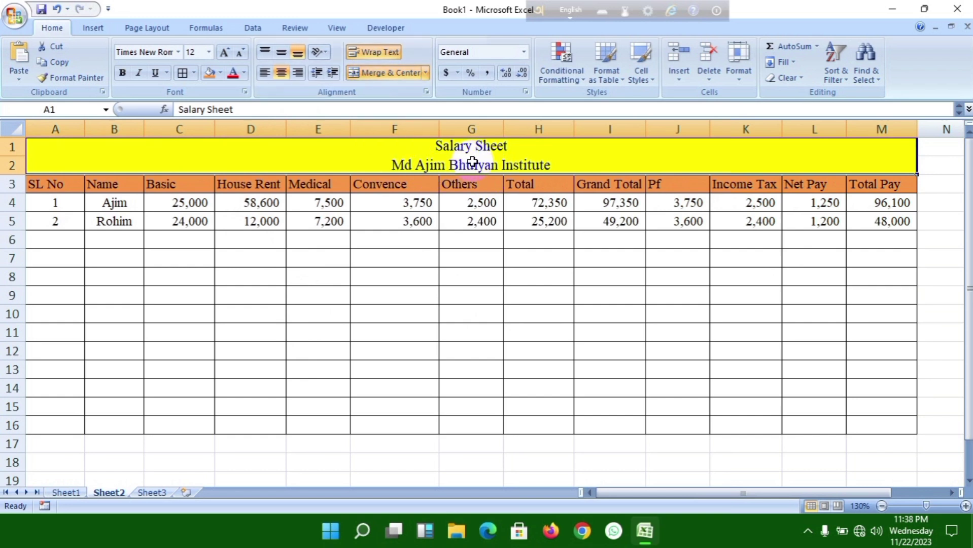
click(332, 351)
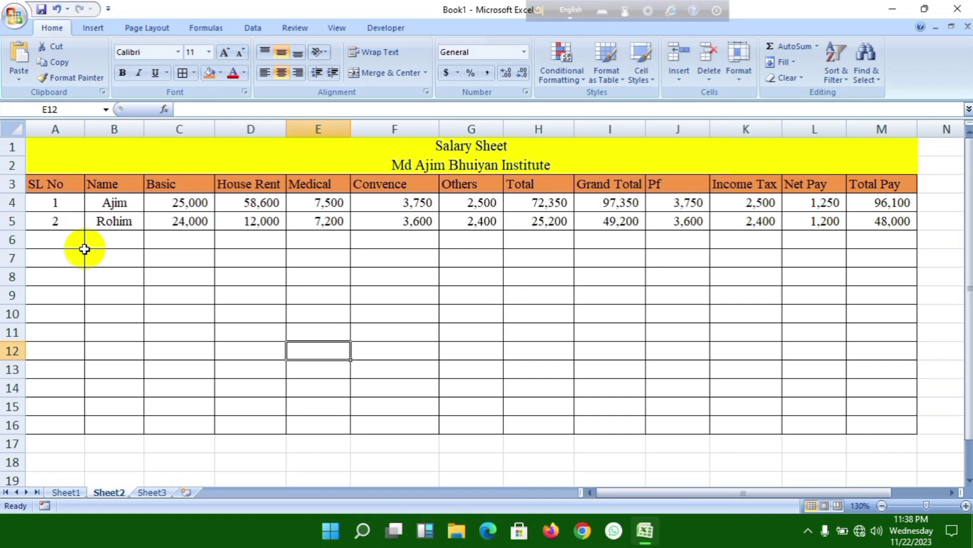
click(48, 187)
click(113, 253)
drag(48, 183, 882, 431)
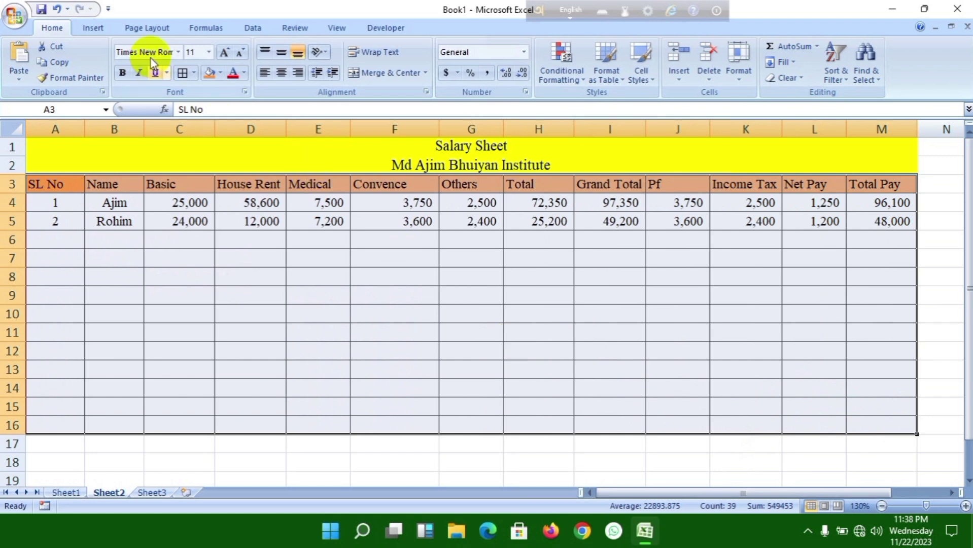
click(194, 73)
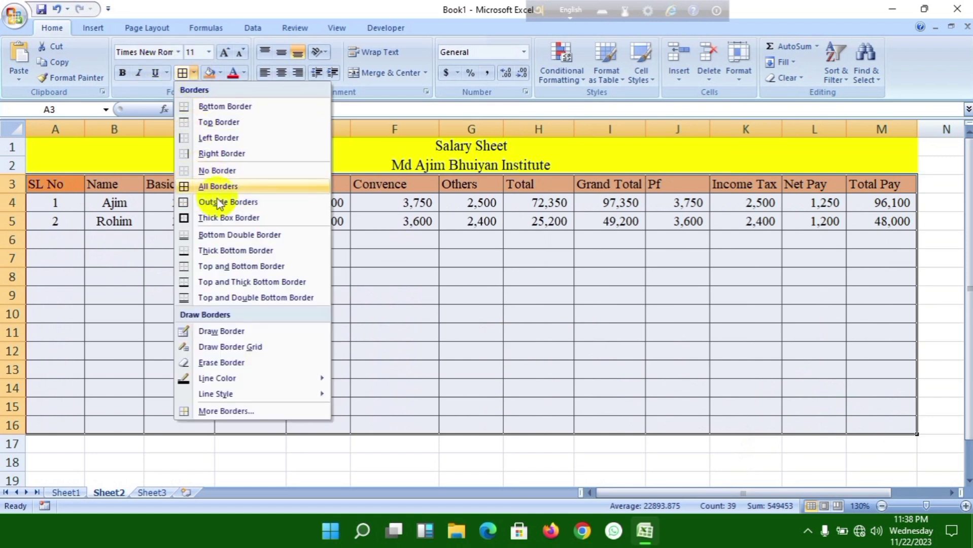
click(443, 302)
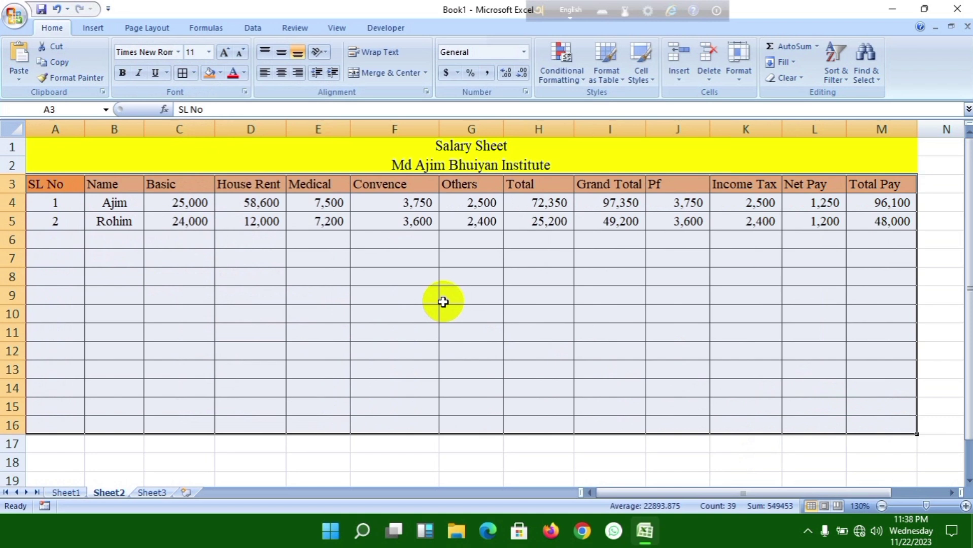
click(384, 299)
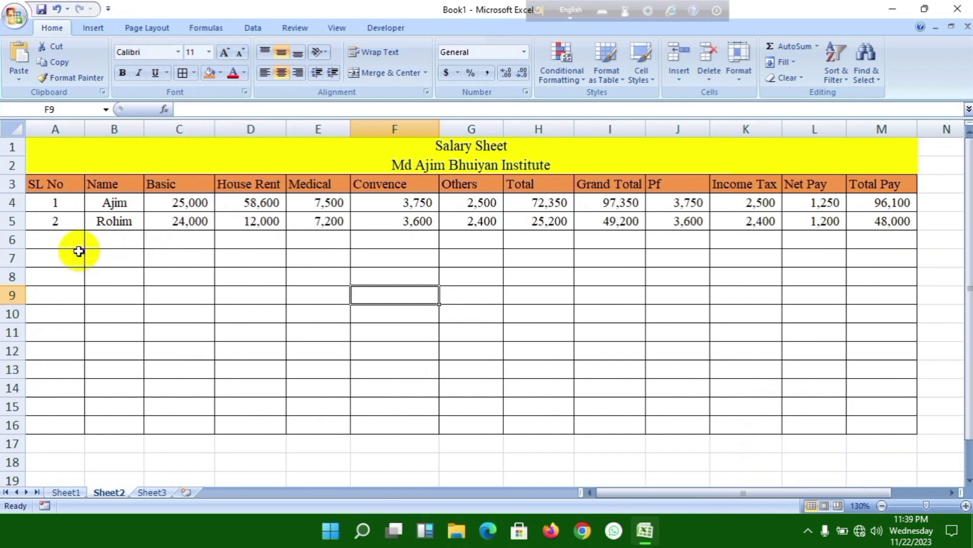
Step: Fill in row 6 with serial number 3, the employee's name and a basic salary of 22000
click(62, 242)
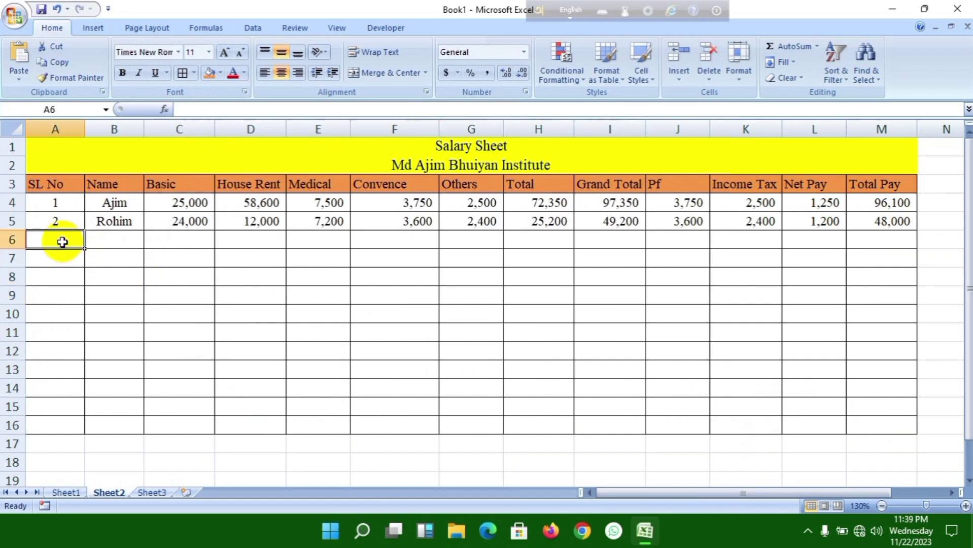
text(3)
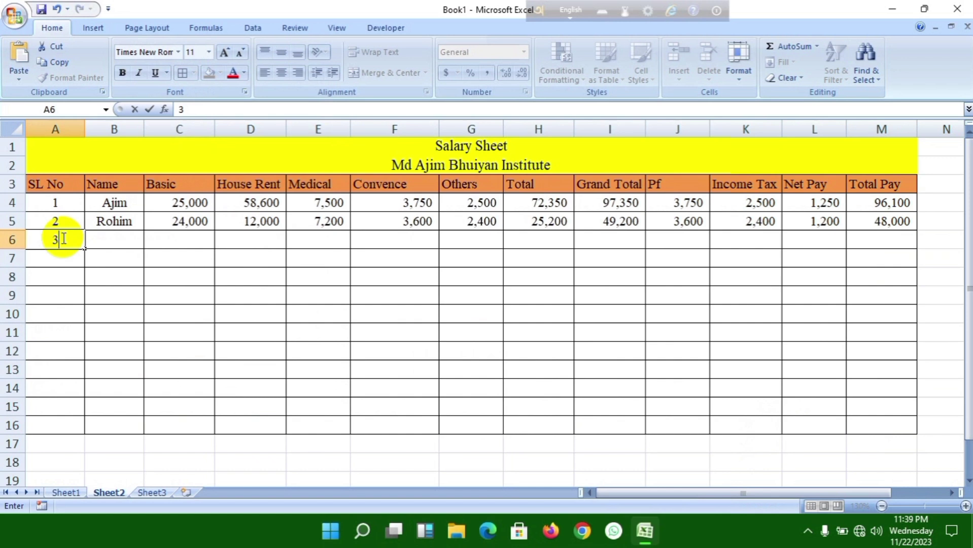
click(107, 247)
text(Korim)
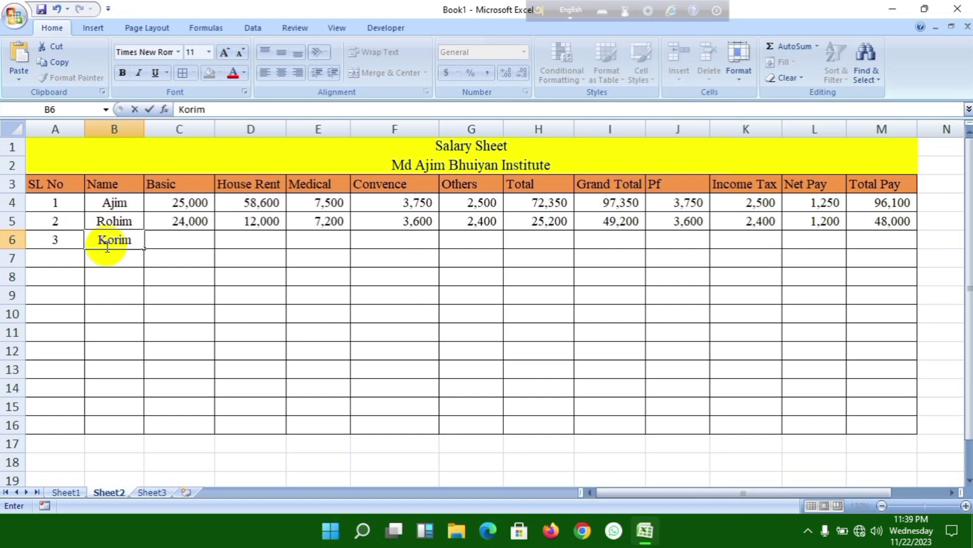
key(Tab)
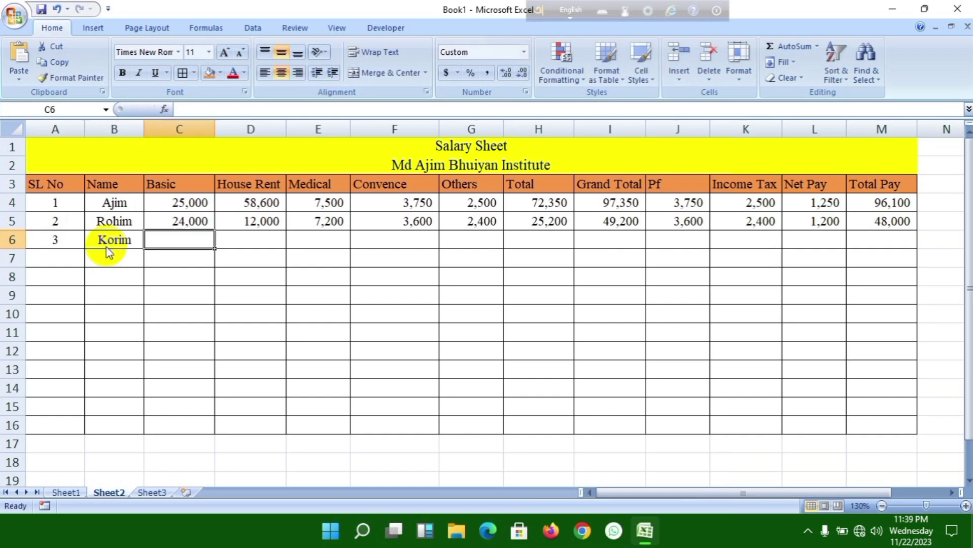
text(22000)
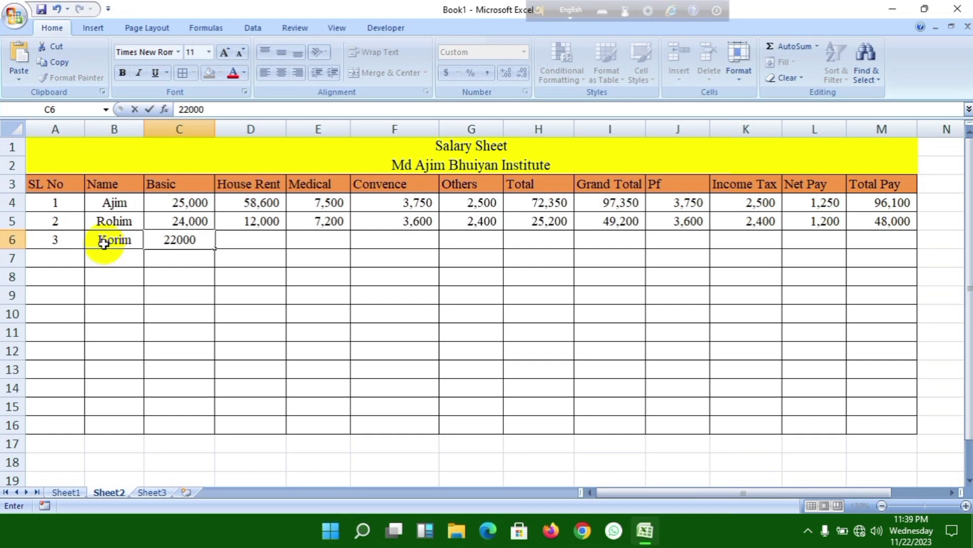
click(258, 265)
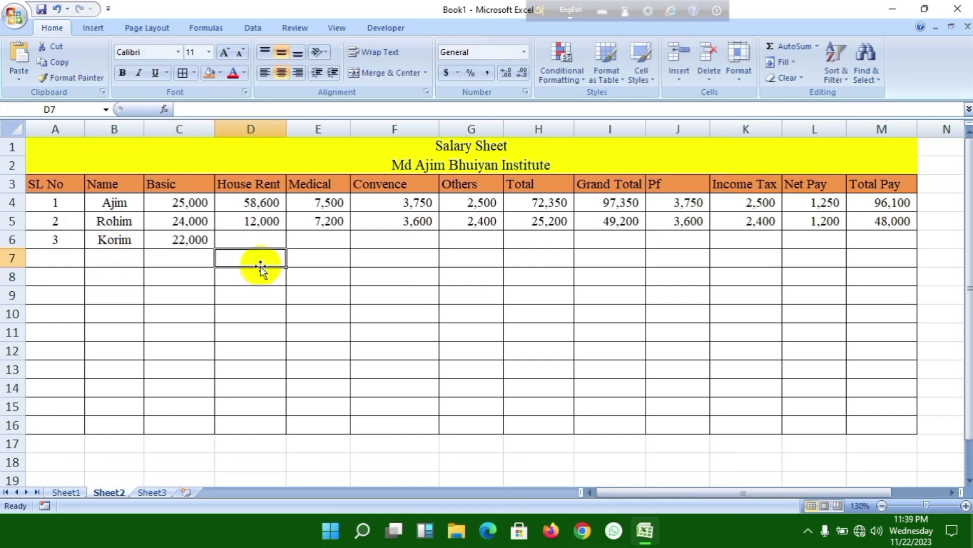
Step: Format the basic salary in C6 with the comma style and no decimal places
click(190, 244)
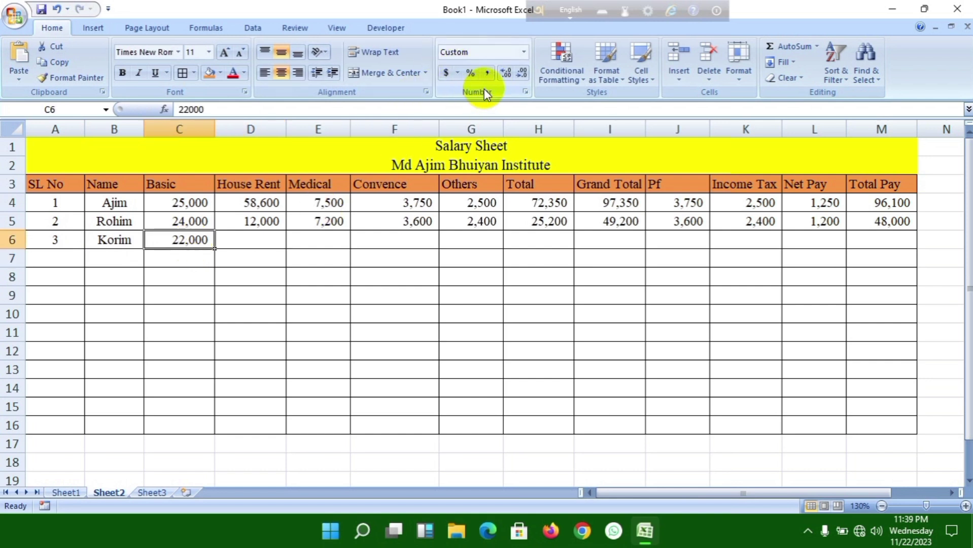
click(486, 74)
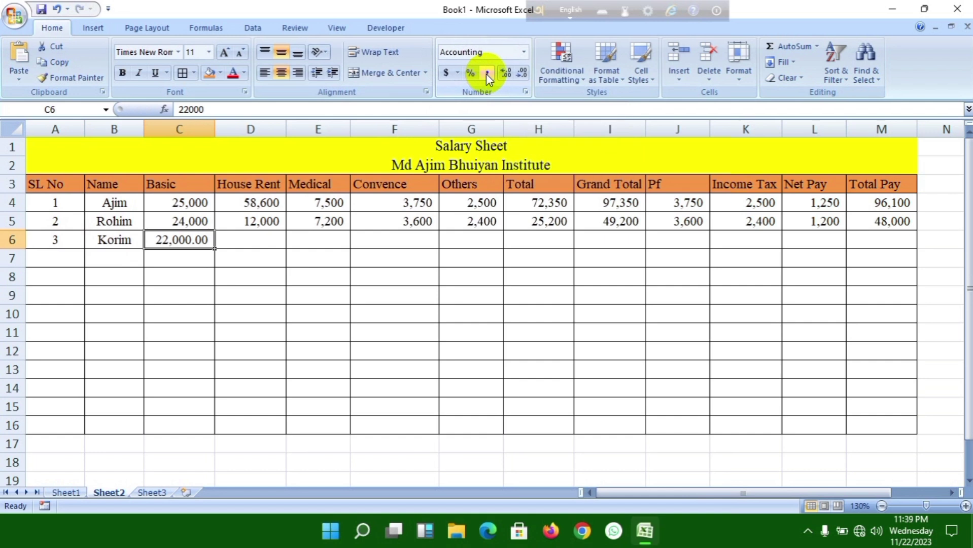
click(191, 261)
click(195, 241)
click(527, 74)
click(526, 74)
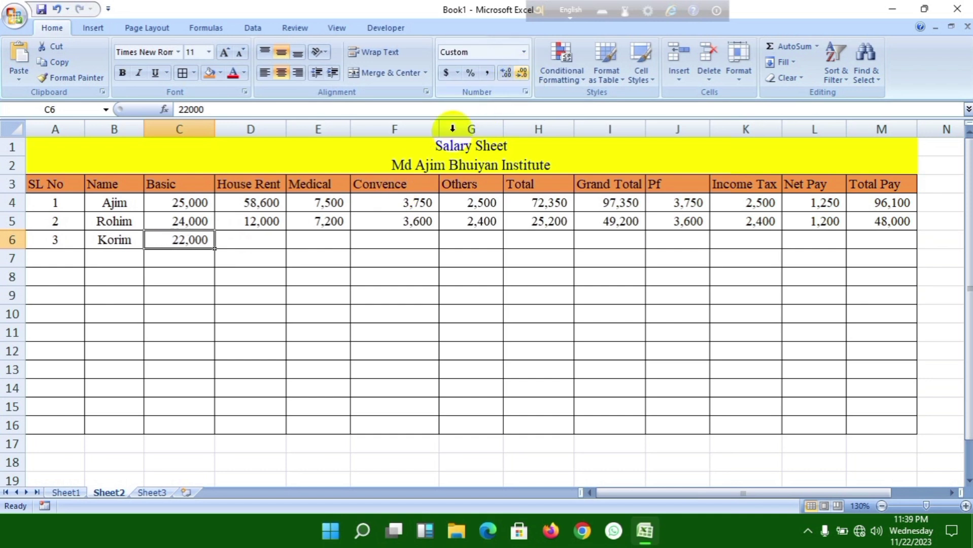
click(256, 343)
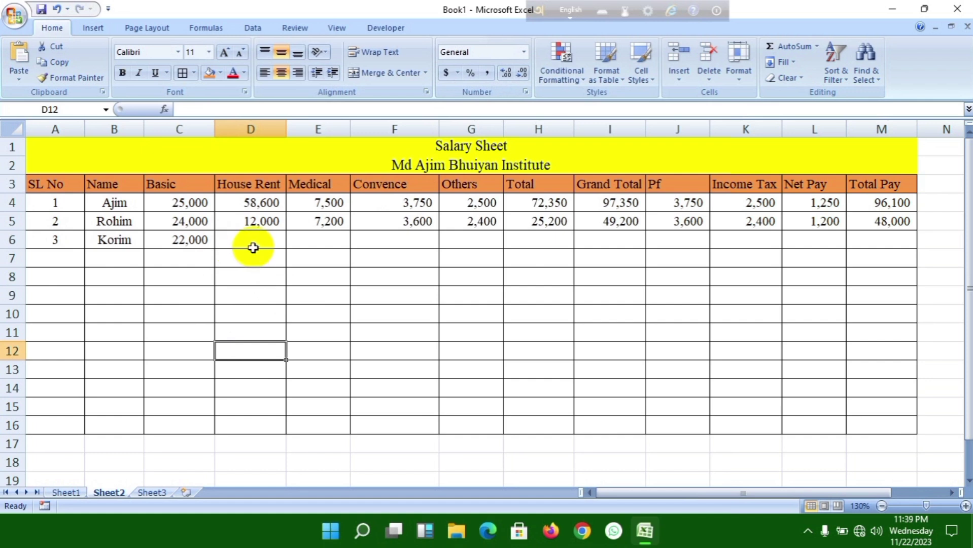
Step: Calculate the house rent in D6 as 20% of the basic salary with =SUM(C6*20%)
click(254, 246)
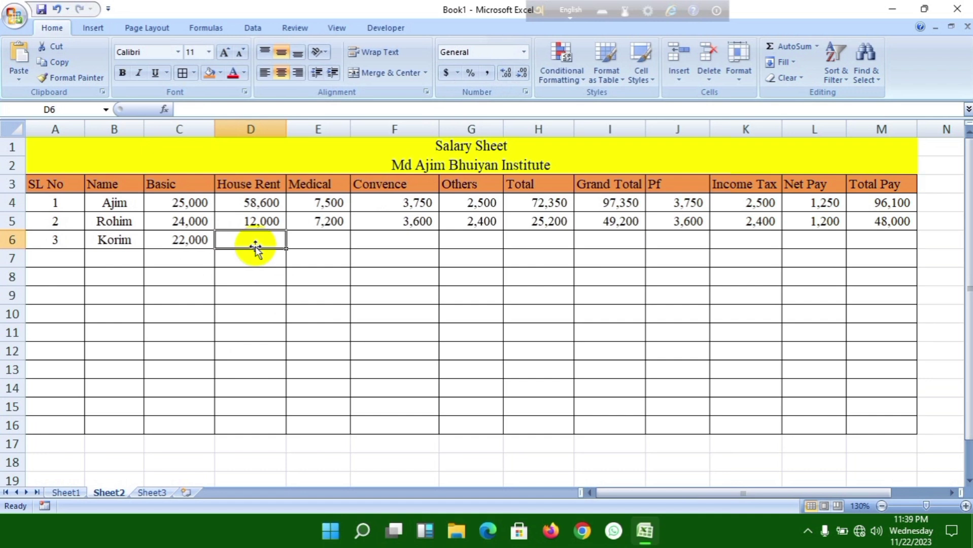
text(=)
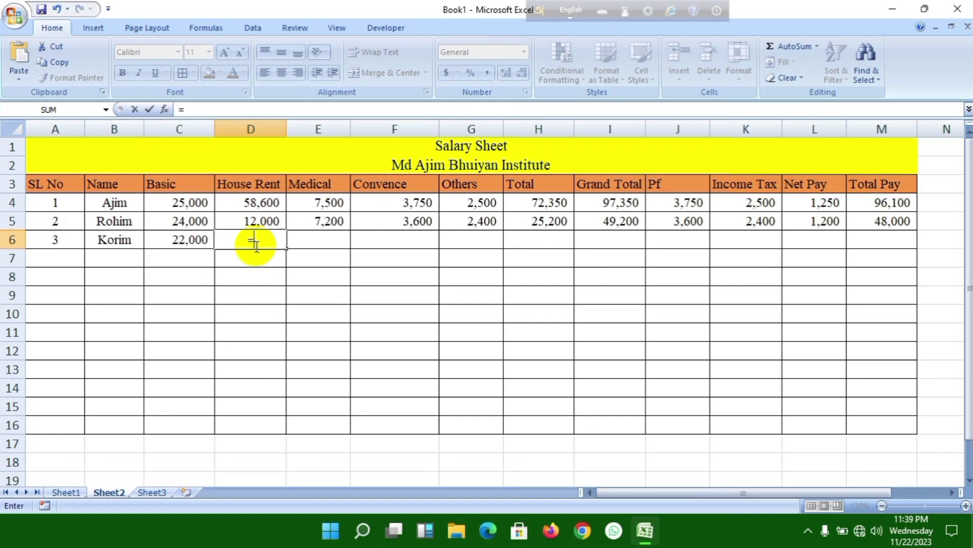
text(sum)
key(Tab)
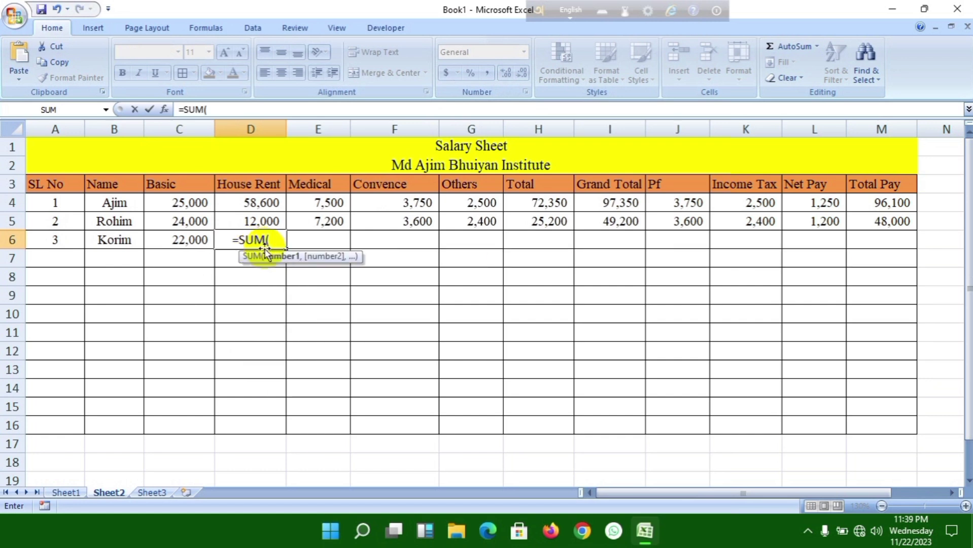
click(190, 243)
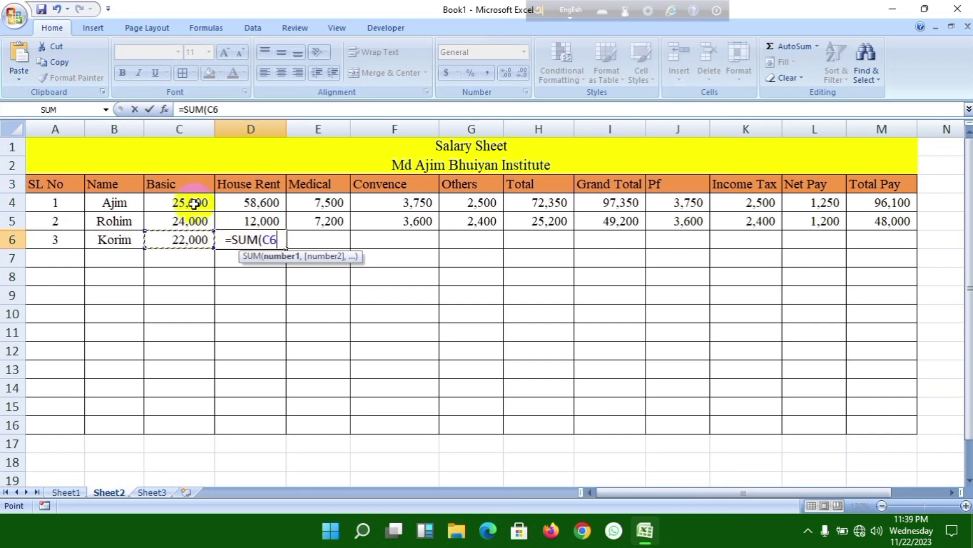
click(181, 237)
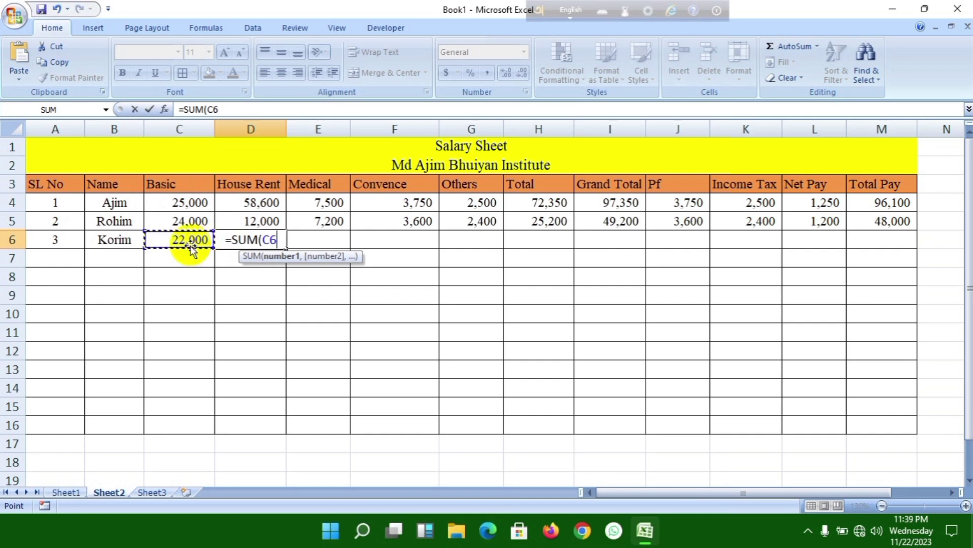
text(*)
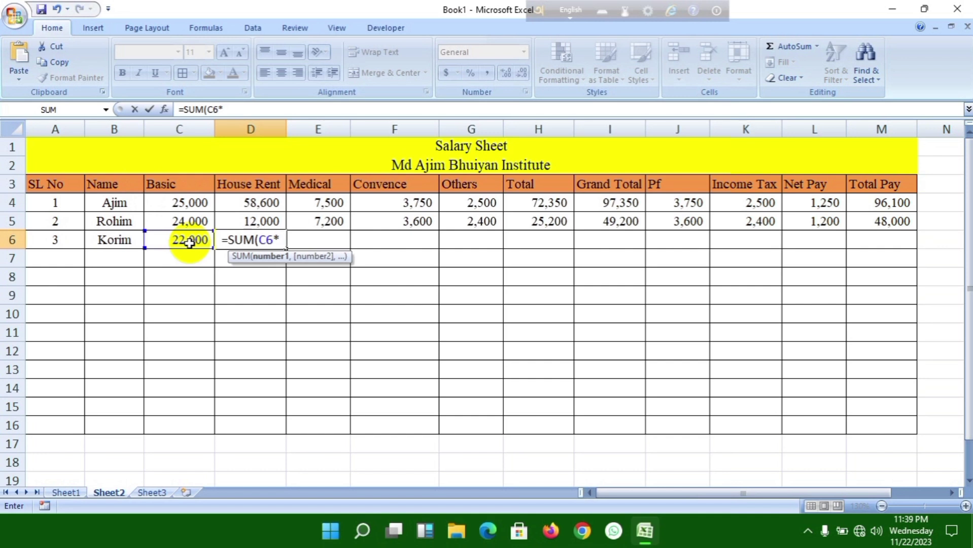
text(20%)
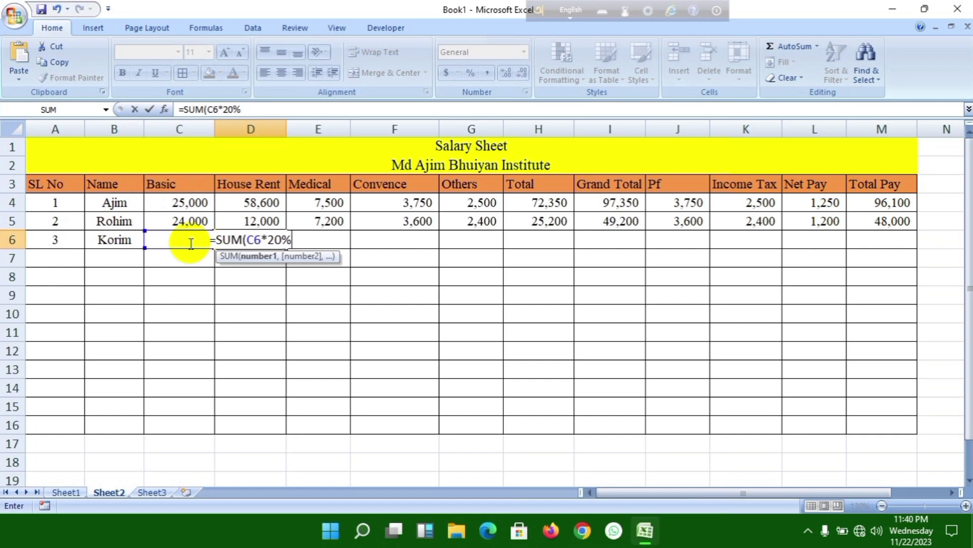
text())
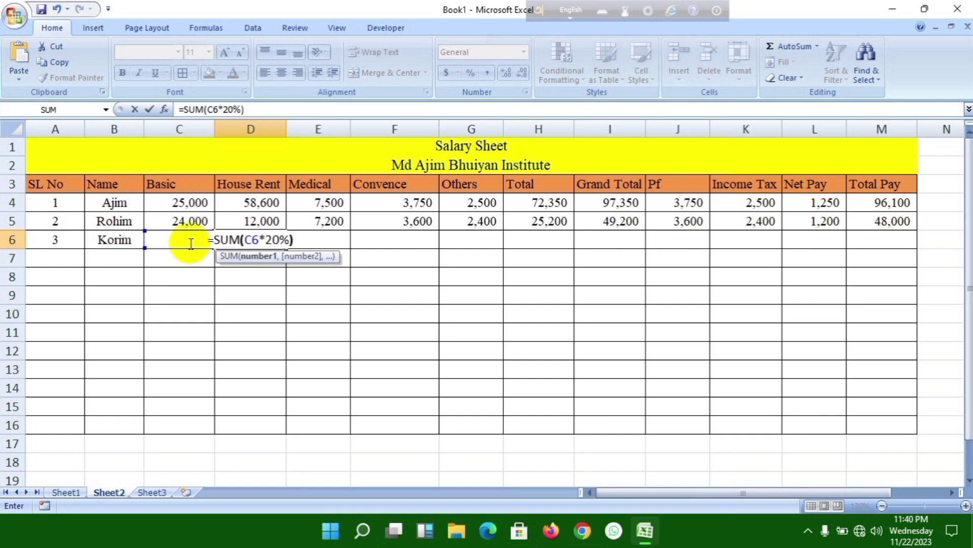
key(Return)
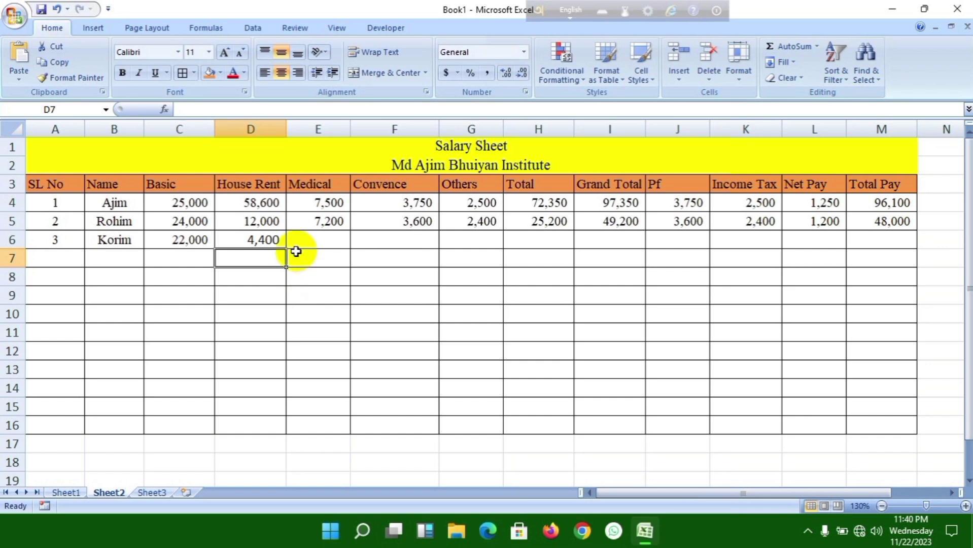
Step: Calculate the medical allowance in E6 as 15% of the basic salary with =SUM(C6*15%)
click(308, 240)
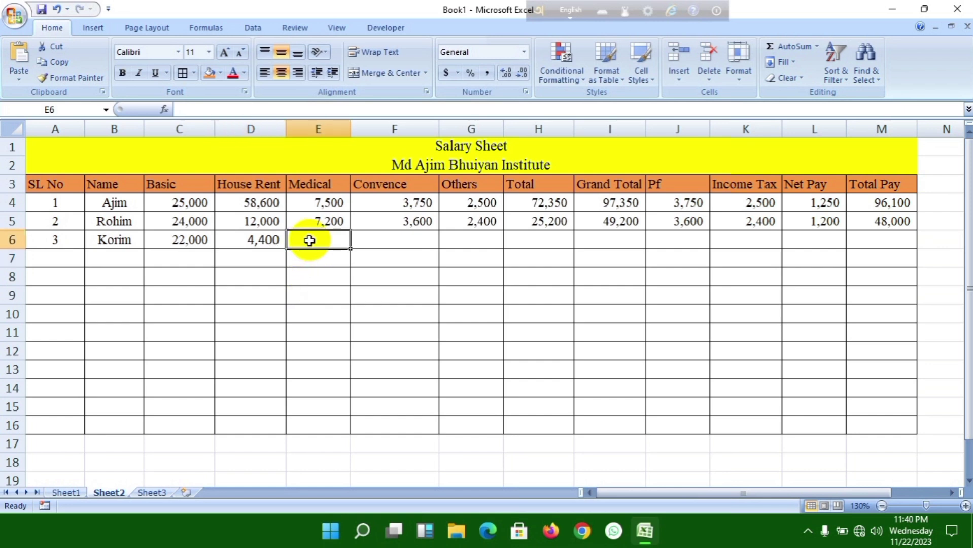
text(=sum)
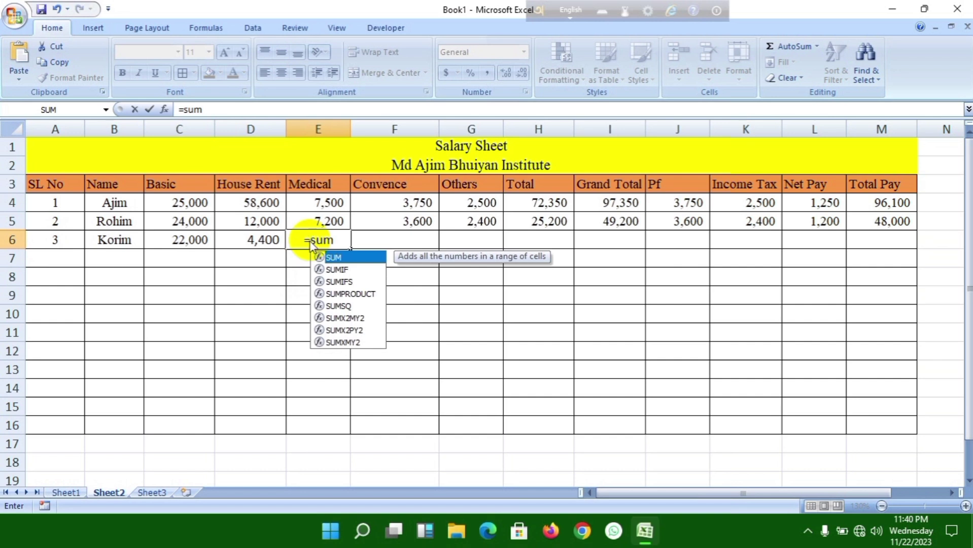
key(Tab)
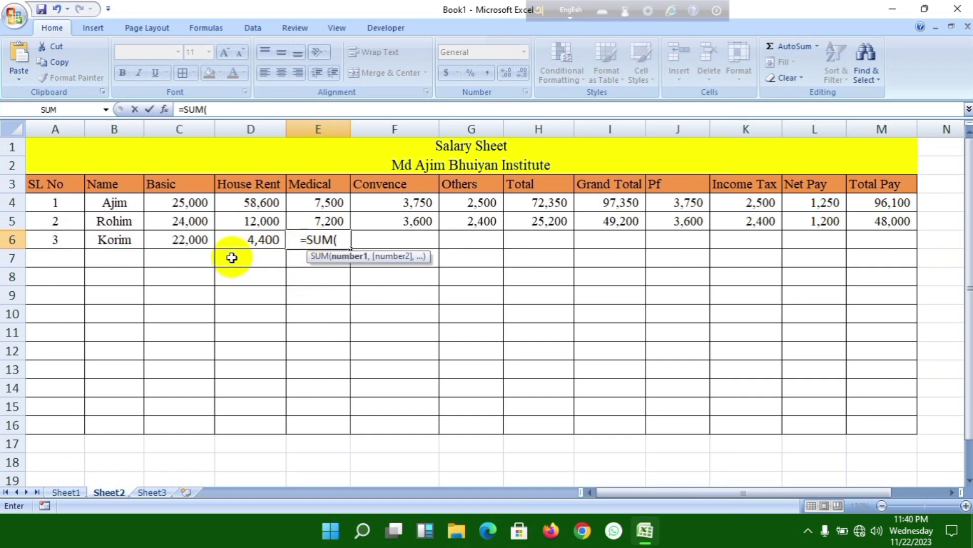
click(193, 243)
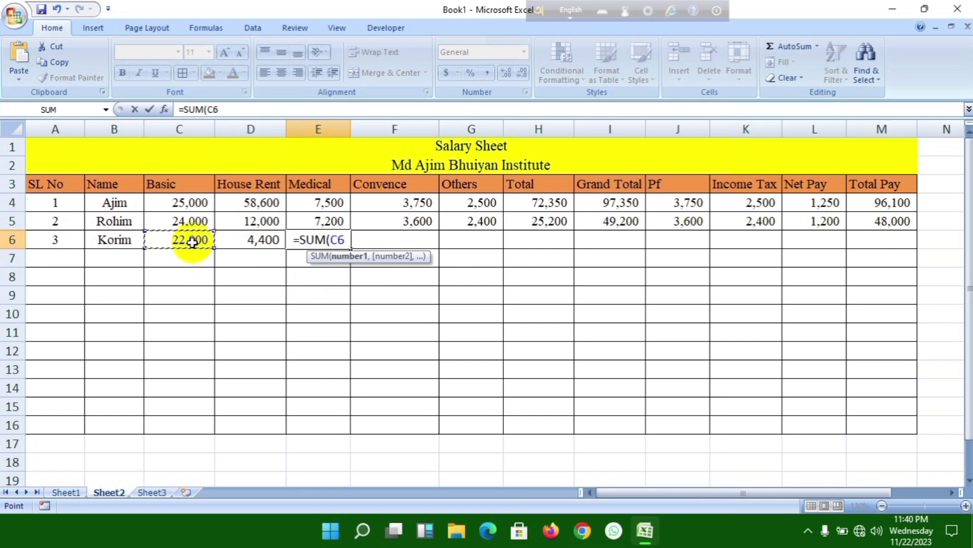
text(*15)
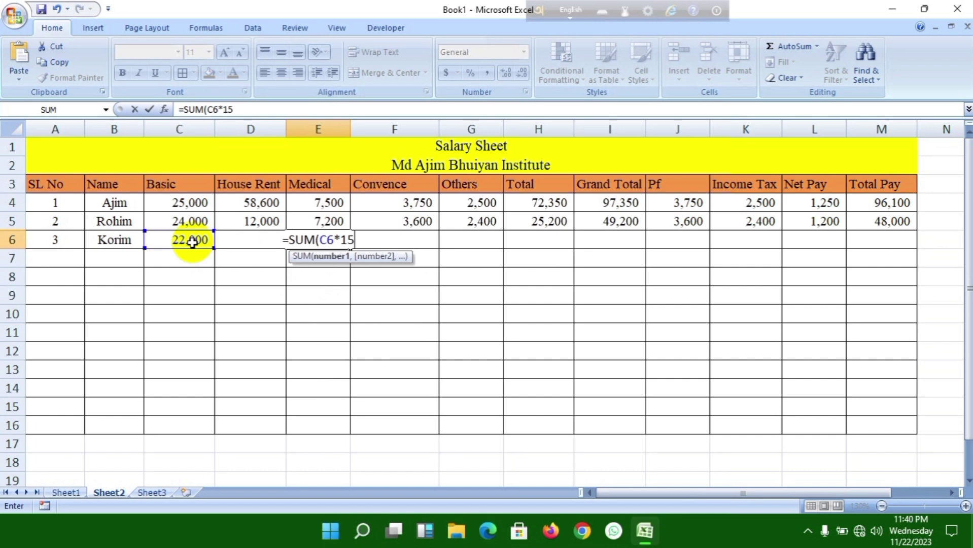
text(%)
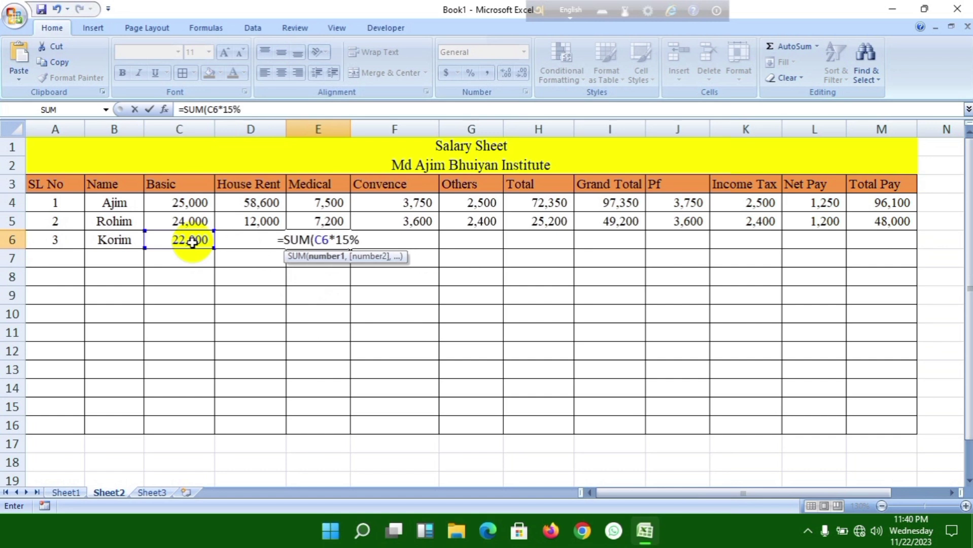
text())
key(Return)
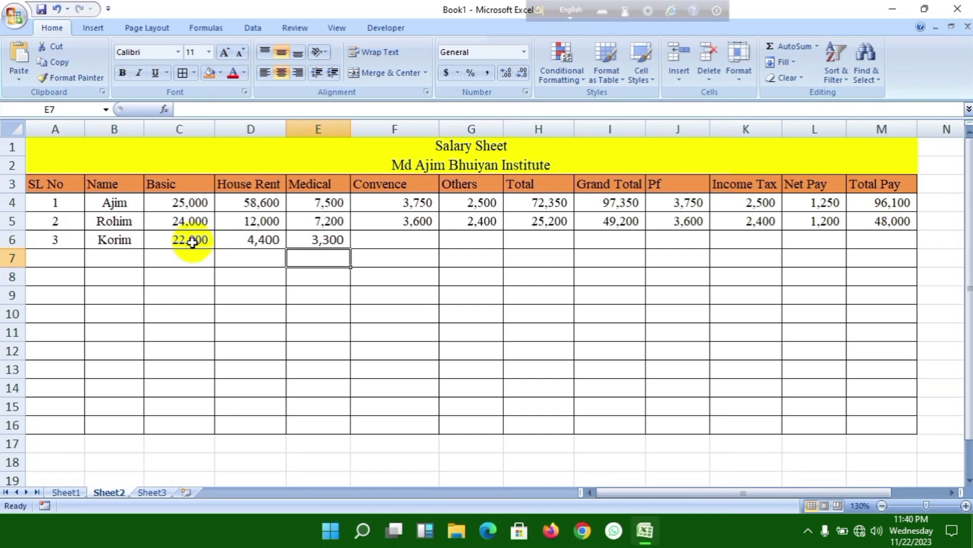
Step: Calculate the conveyance allowance in F6 as 10% of the basic salary with =SUM(C6*10%)
click(384, 240)
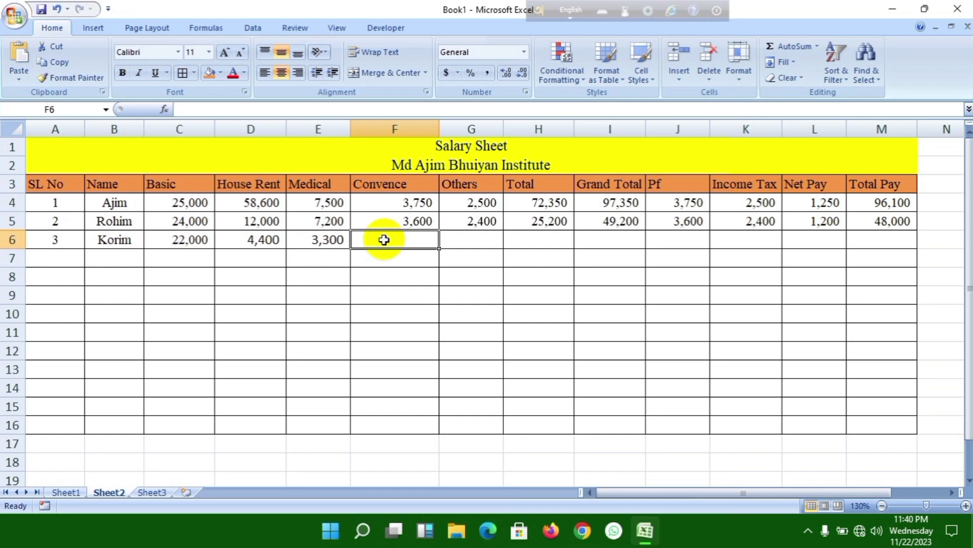
text(=sum)
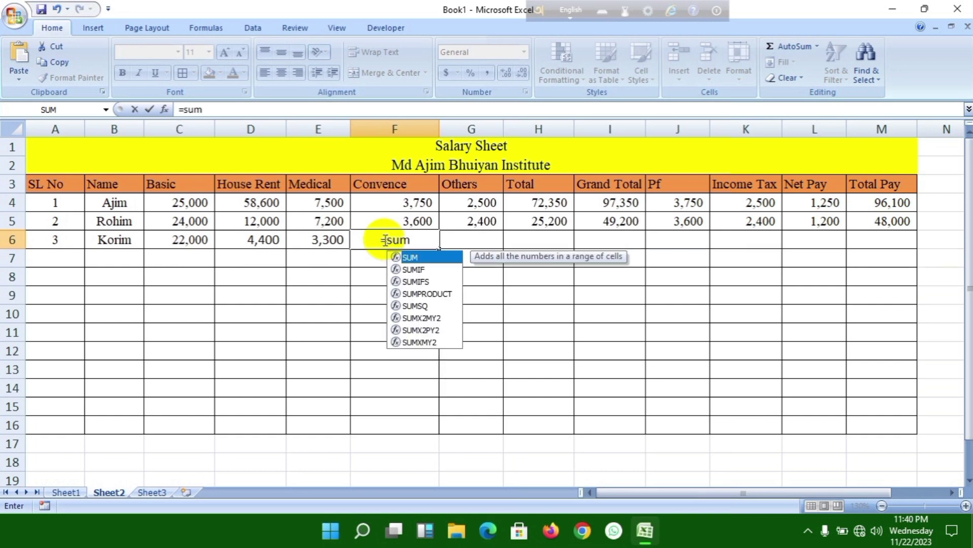
key(Tab)
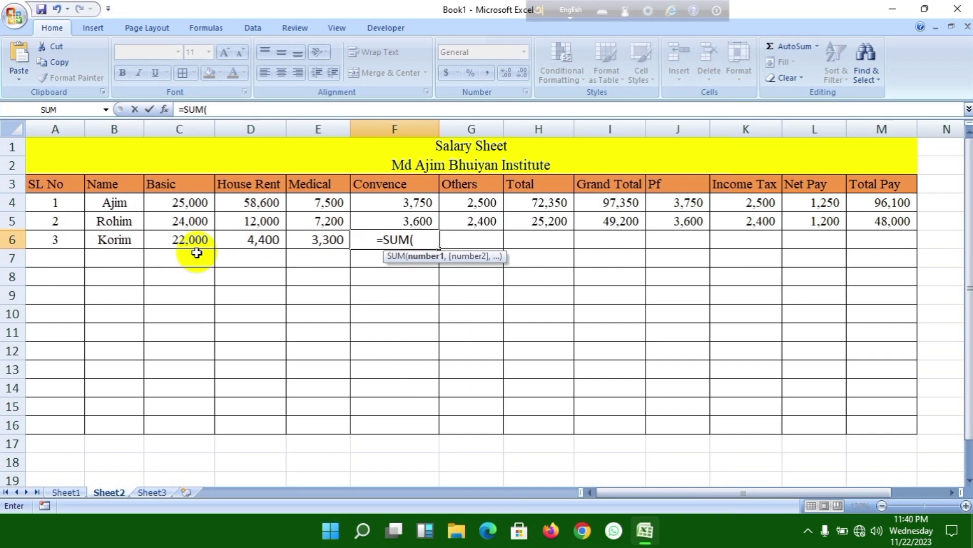
click(179, 244)
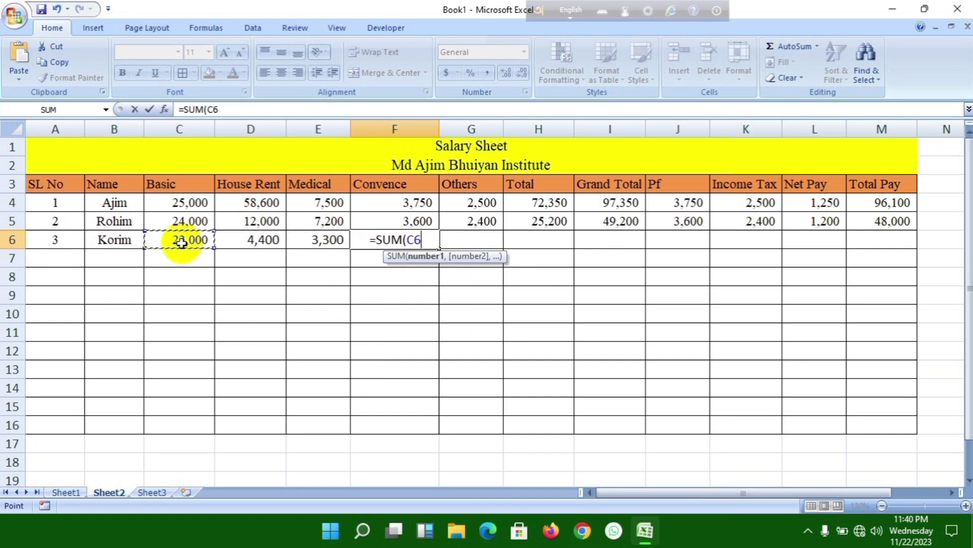
text(*)
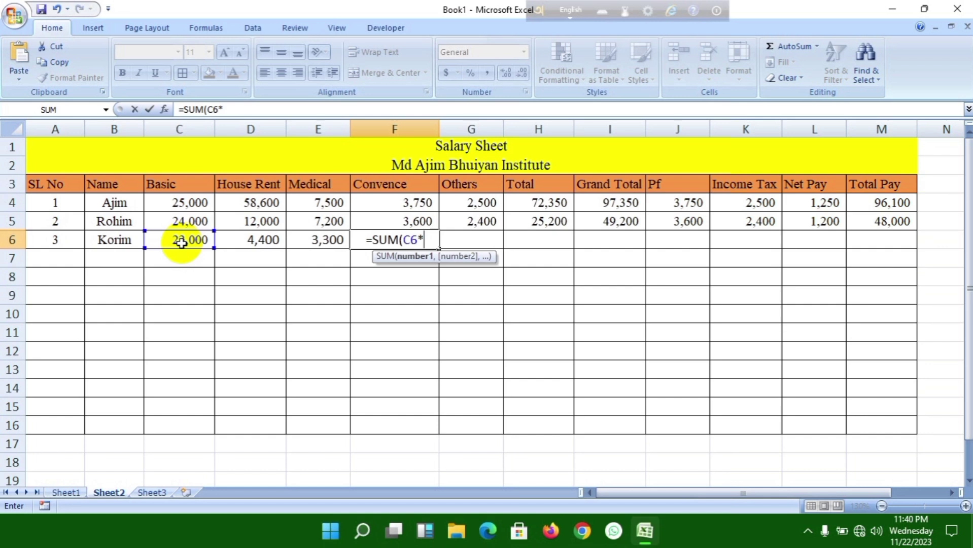
text(1)
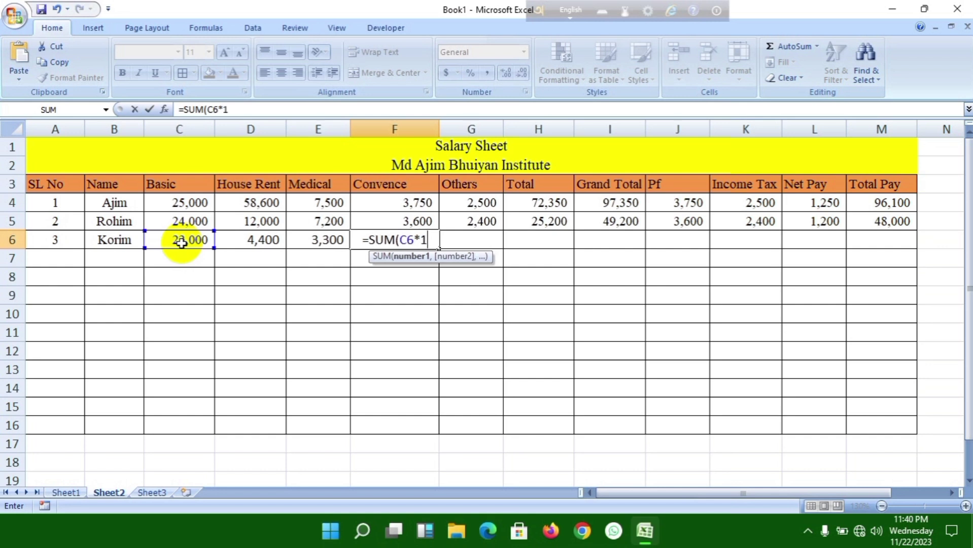
text(0%)
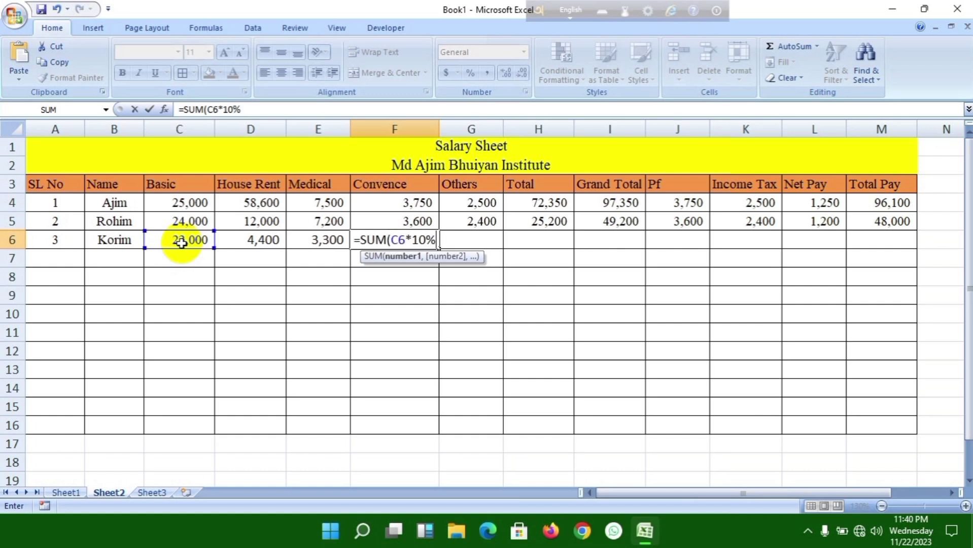
text())
key(Return)
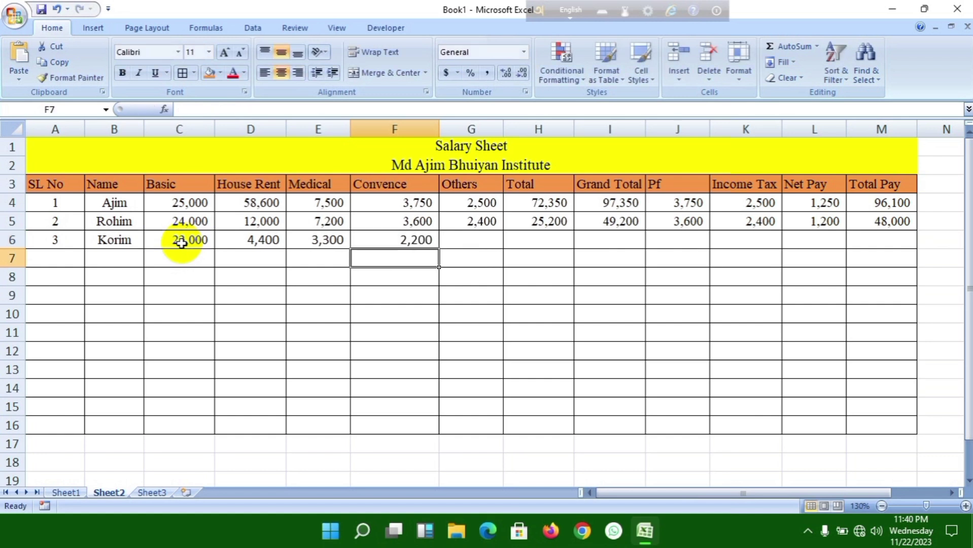
Step: Calculate the other allowances in G6 as 5% of the basic salary with =SUM(C6*5%)
click(486, 242)
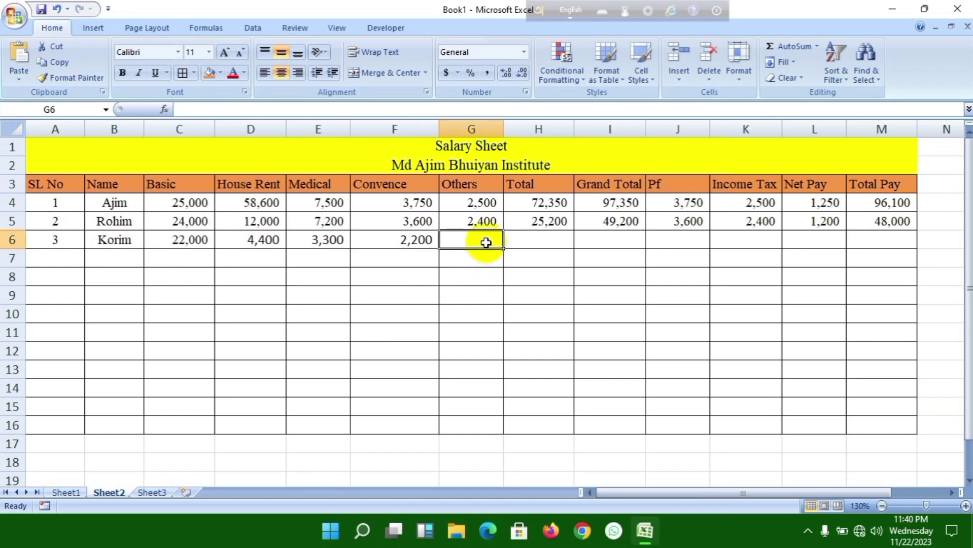
text(=)
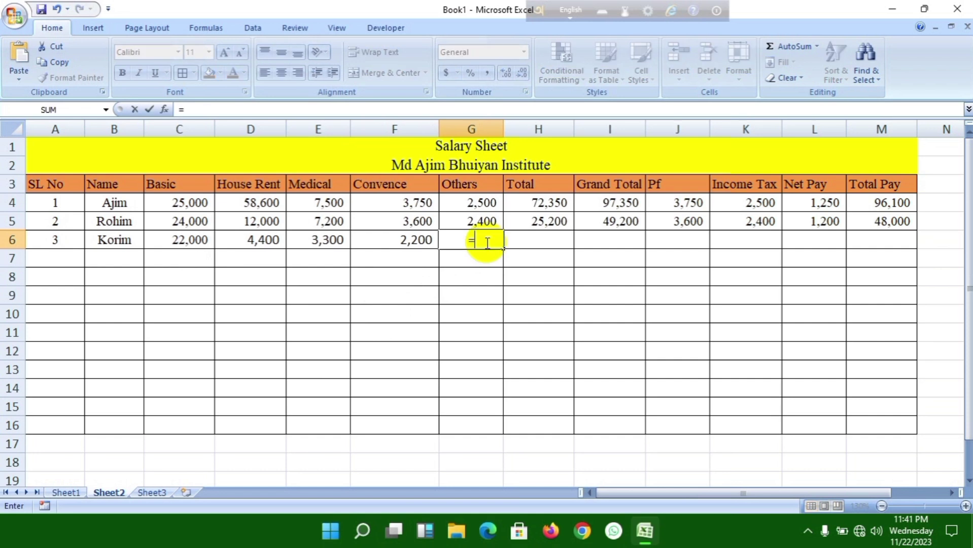
text(sum)
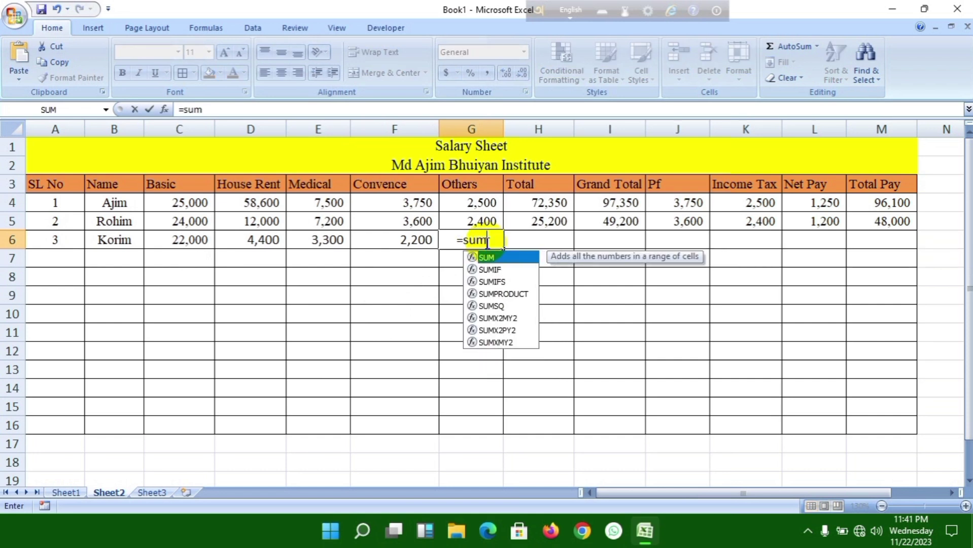
key(Tab)
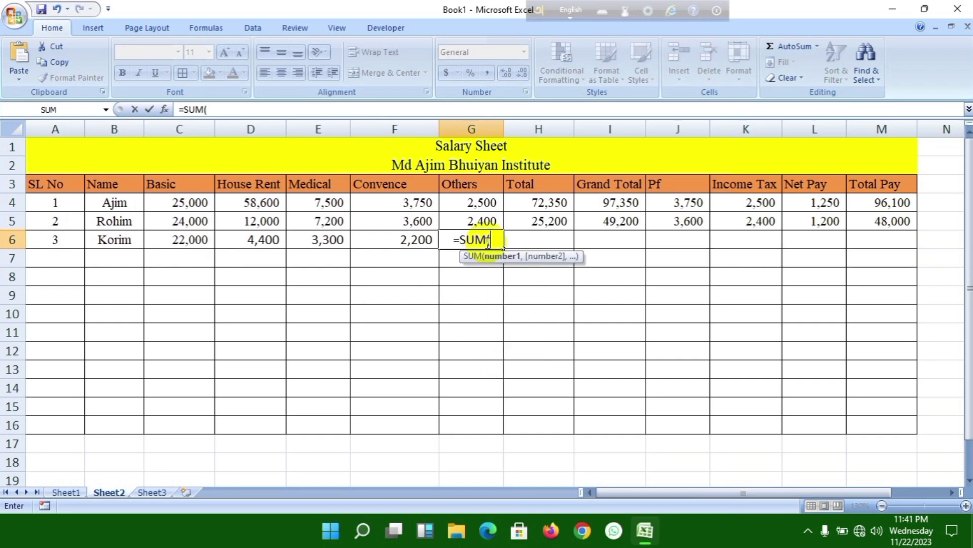
click(192, 246)
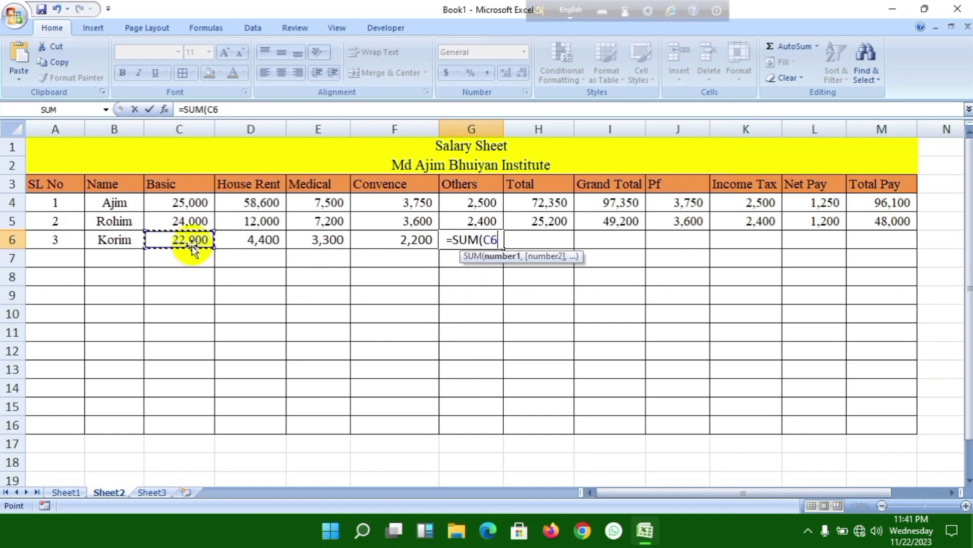
text(*)
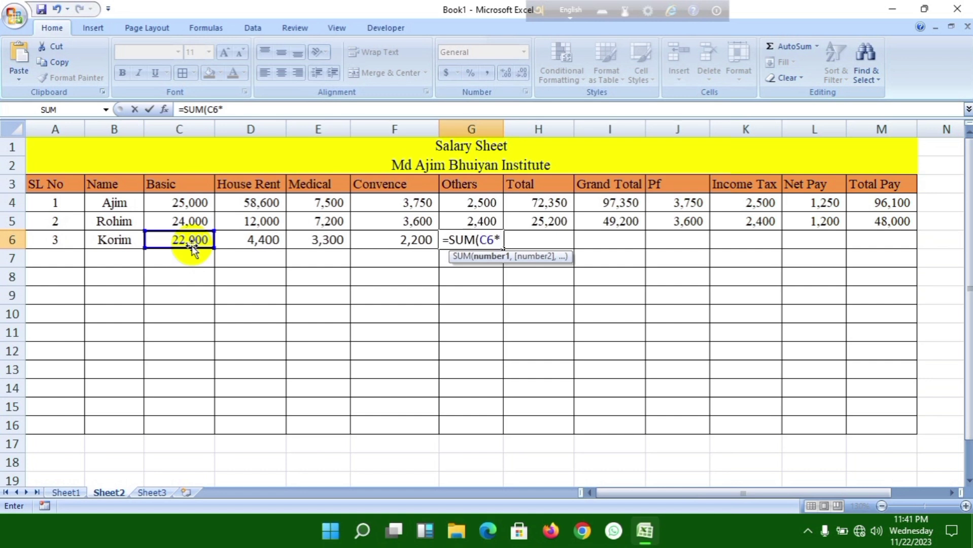
text(5%))
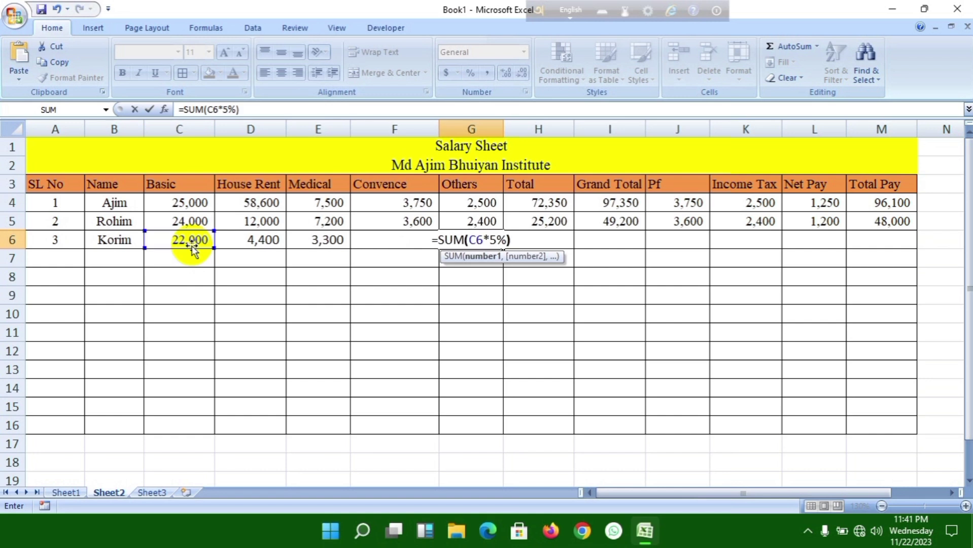
key(Return)
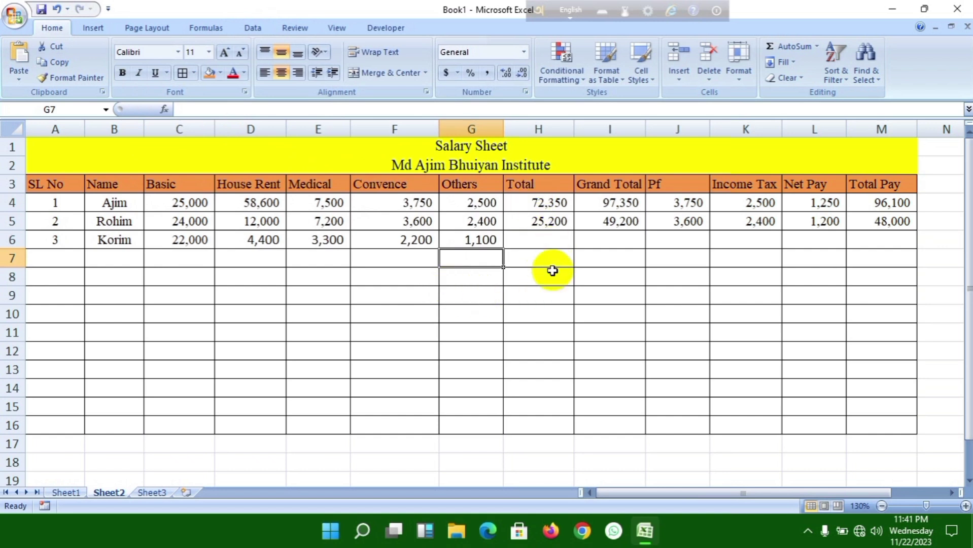
Step: Total the allowances from house rent to others in H6 with =SUM(D6:G6)
click(539, 241)
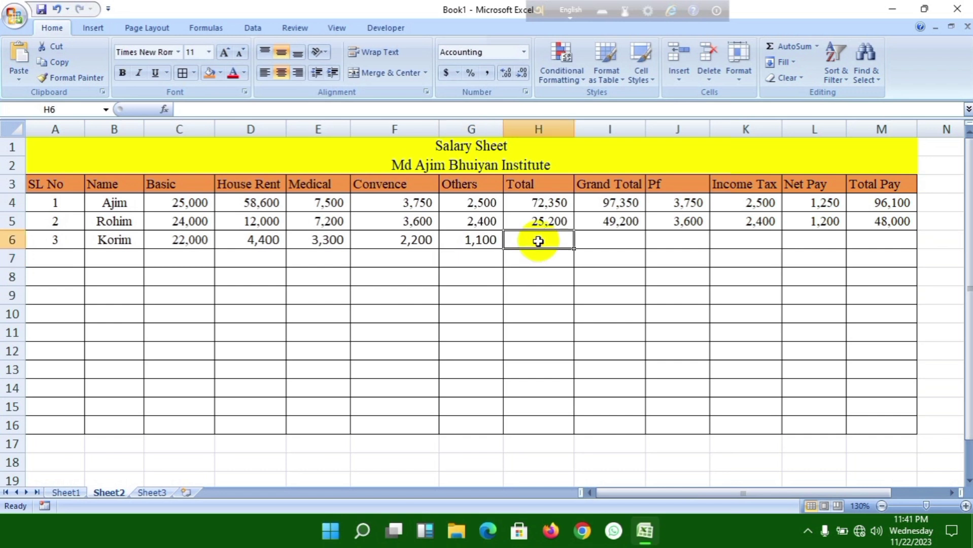
text(=)
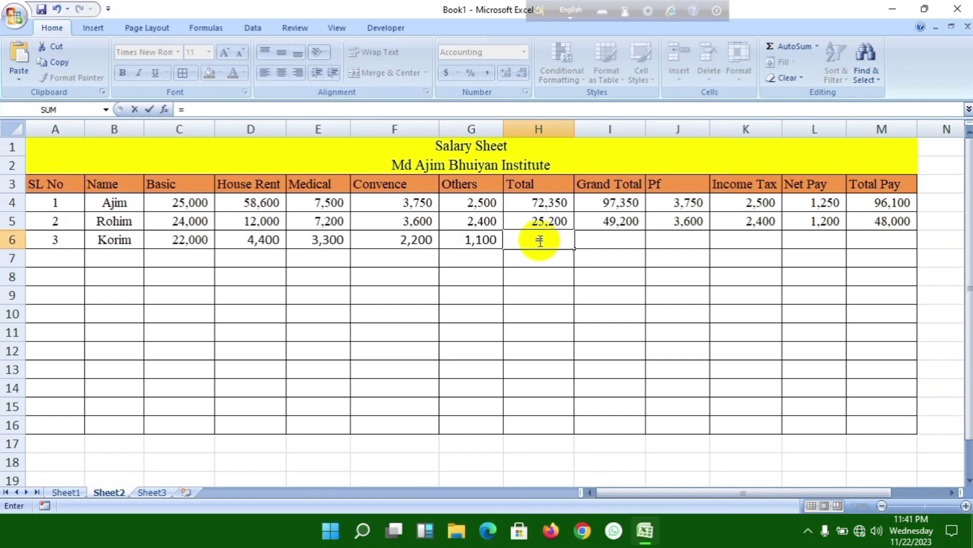
text(sum)
key(Tab)
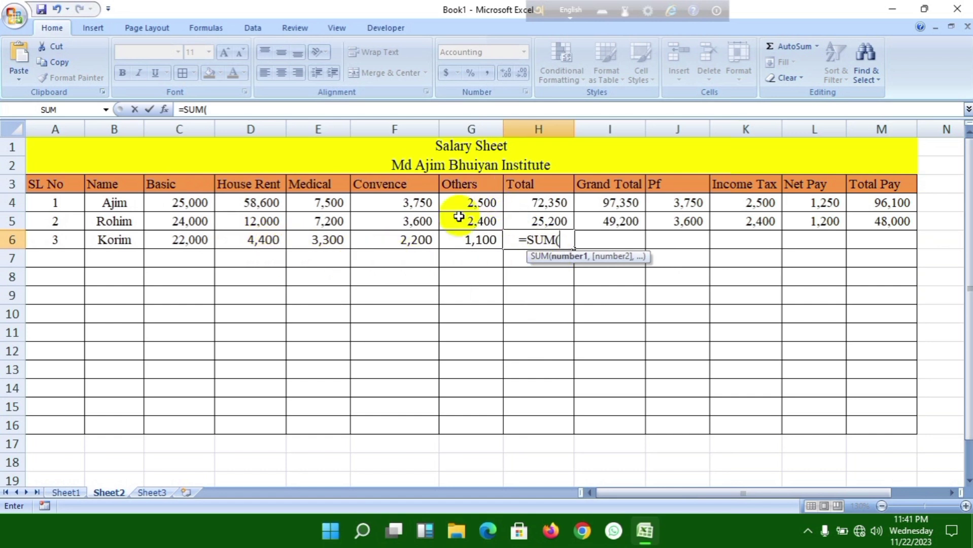
drag(383, 242, 456, 245)
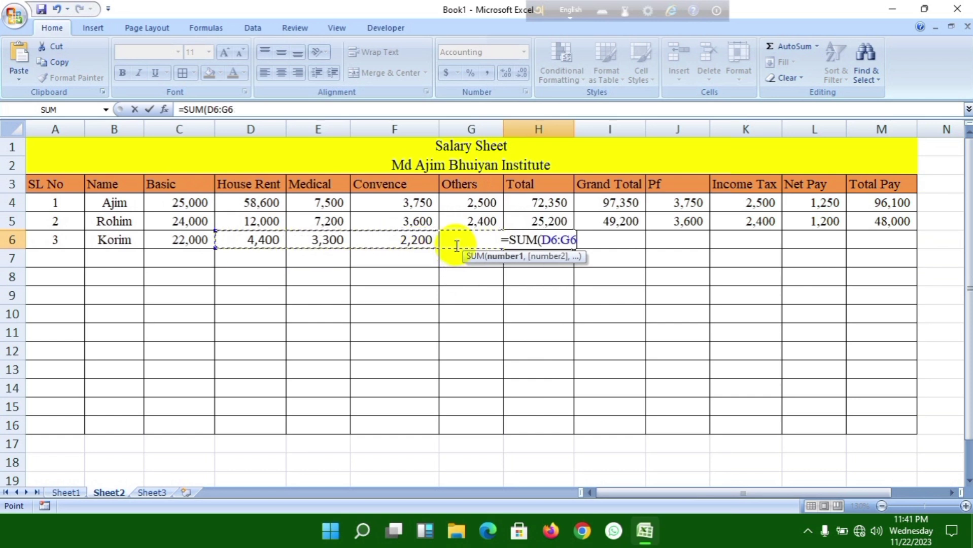
key(Return)
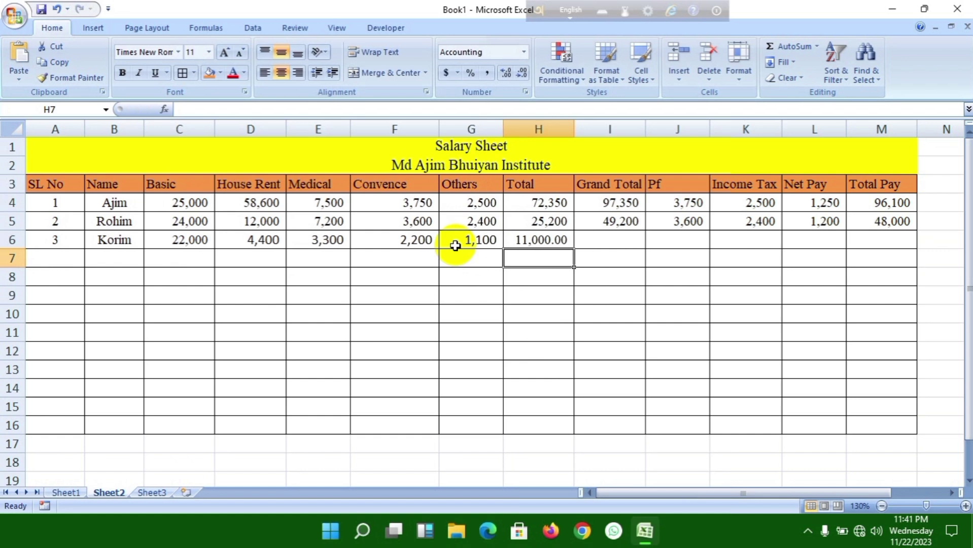
Step: Remove the two decimal places from the allowance total in H6
click(541, 246)
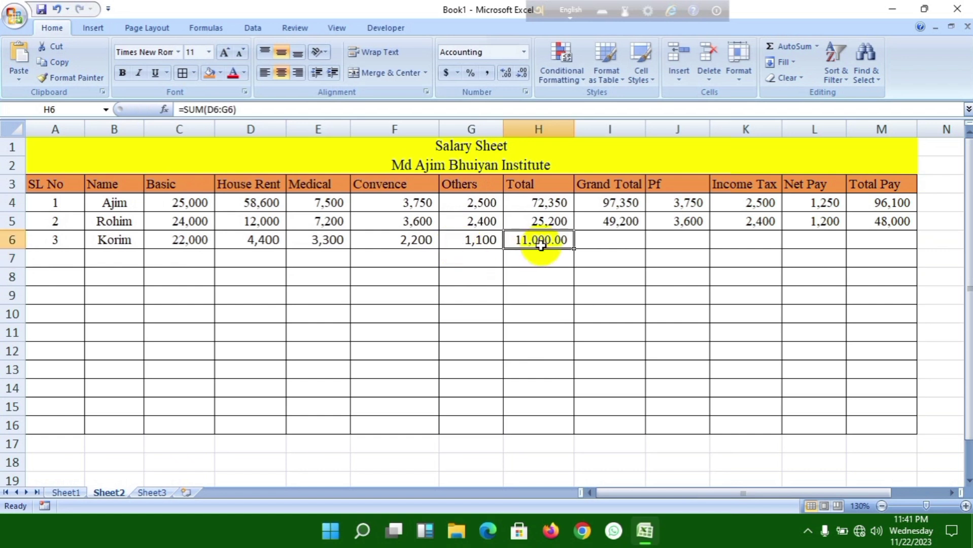
click(522, 72)
click(522, 73)
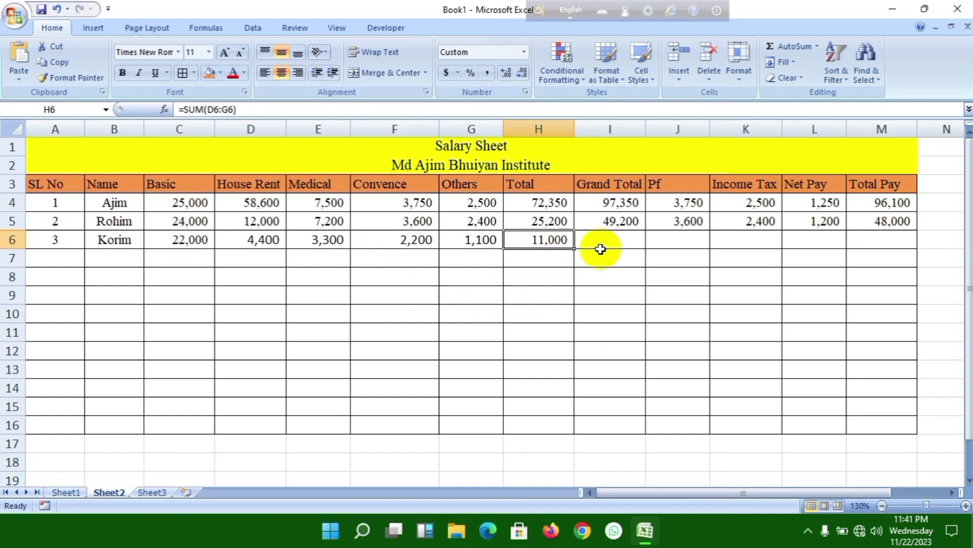
Step: Calculate the grand total in I6 by adding the basic salary and the allowance total with =C6+H6
click(617, 241)
text(=)
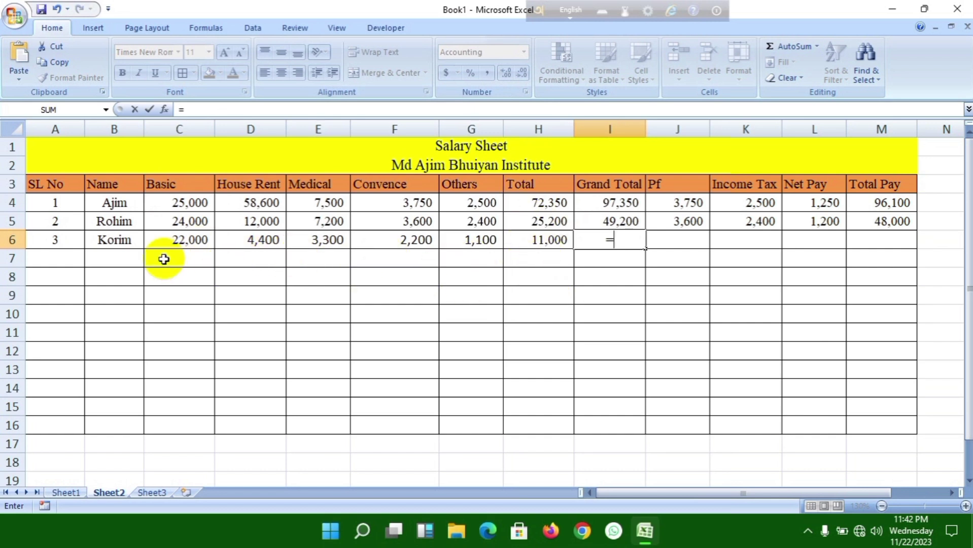
click(175, 241)
text(+)
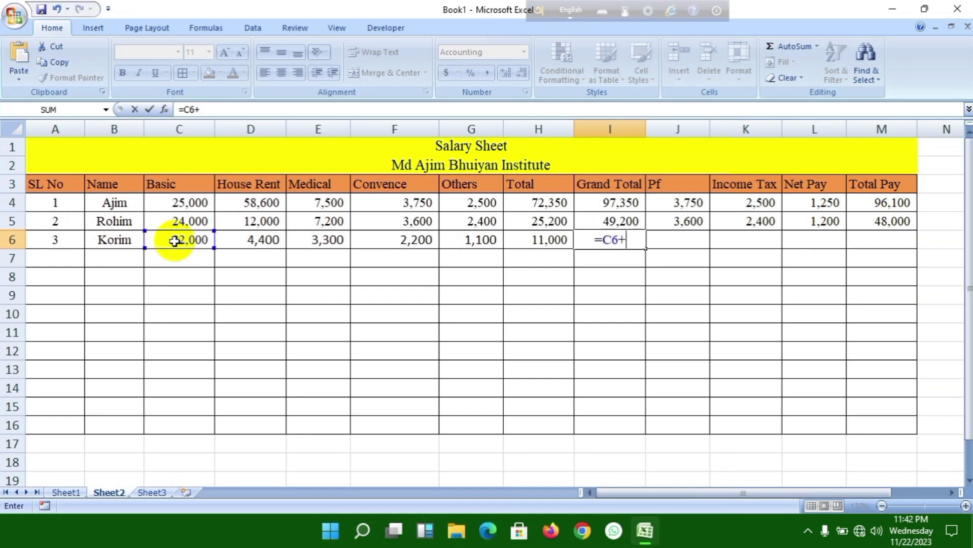
click(553, 243)
key(Return)
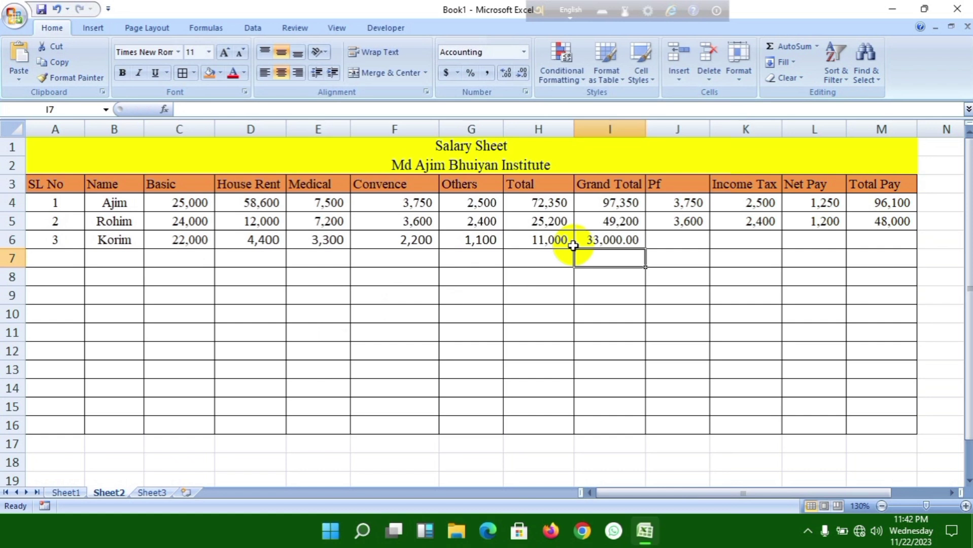
Step: Format the grand total in I6 to show no decimal places
click(614, 240)
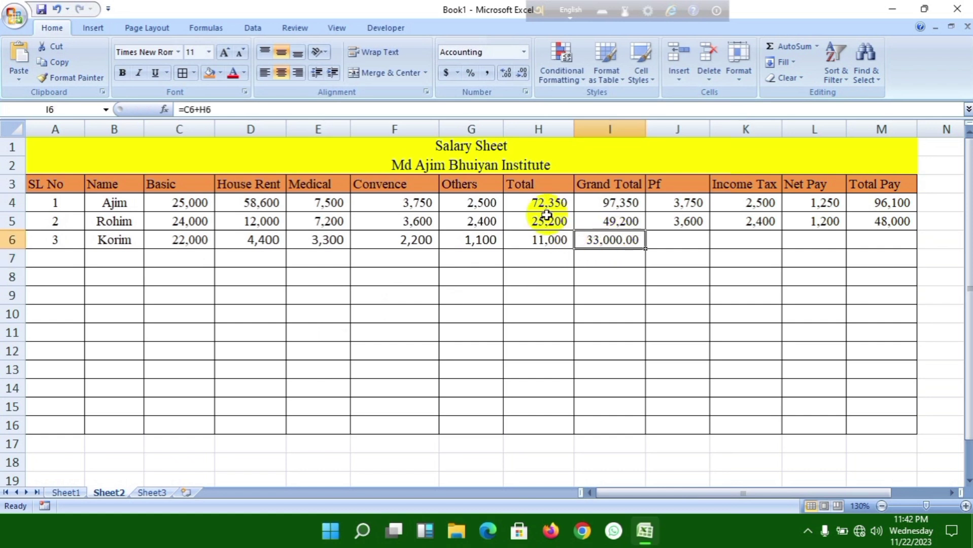
click(522, 75)
click(521, 74)
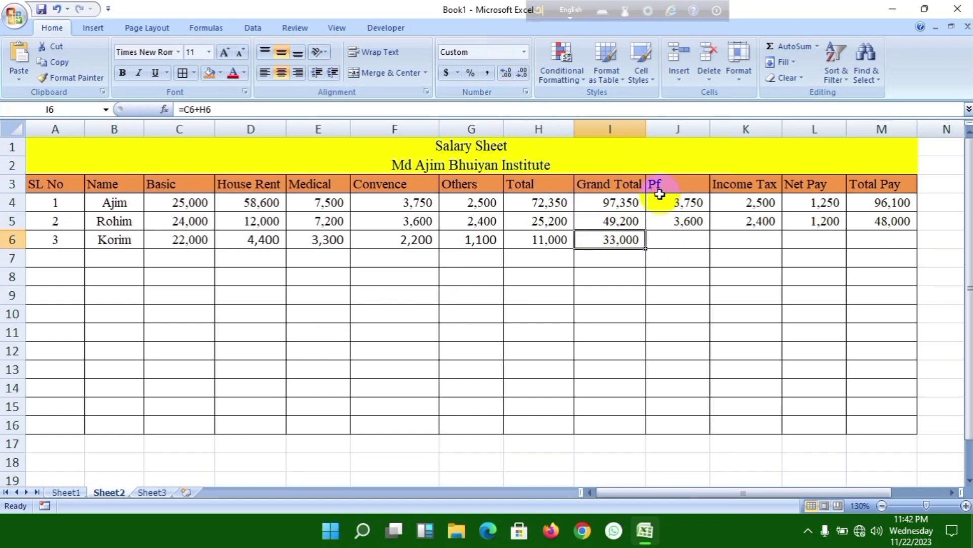
Step: Calculate the Pf deduction in J6 as 15% of the basic salary with =SUM(C6*15%)
click(677, 244)
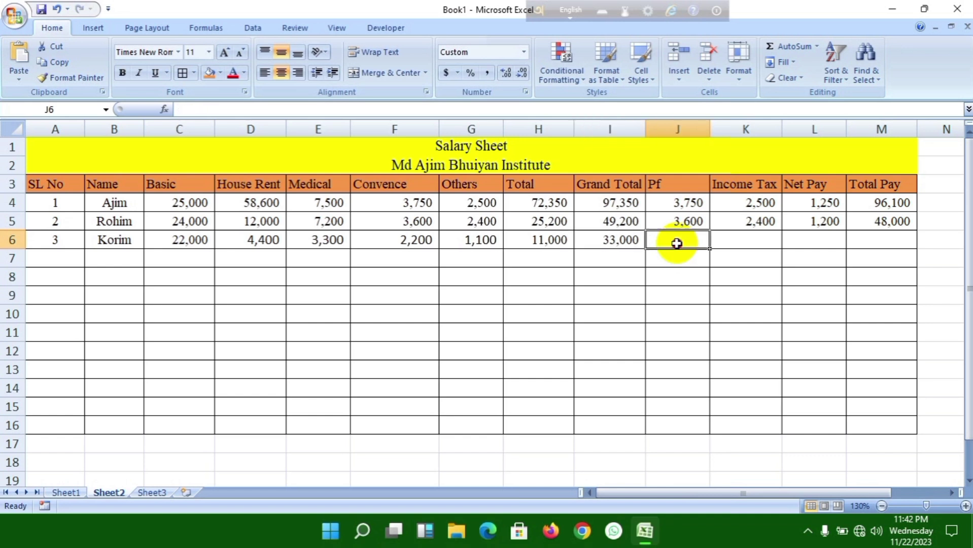
text(=sum)
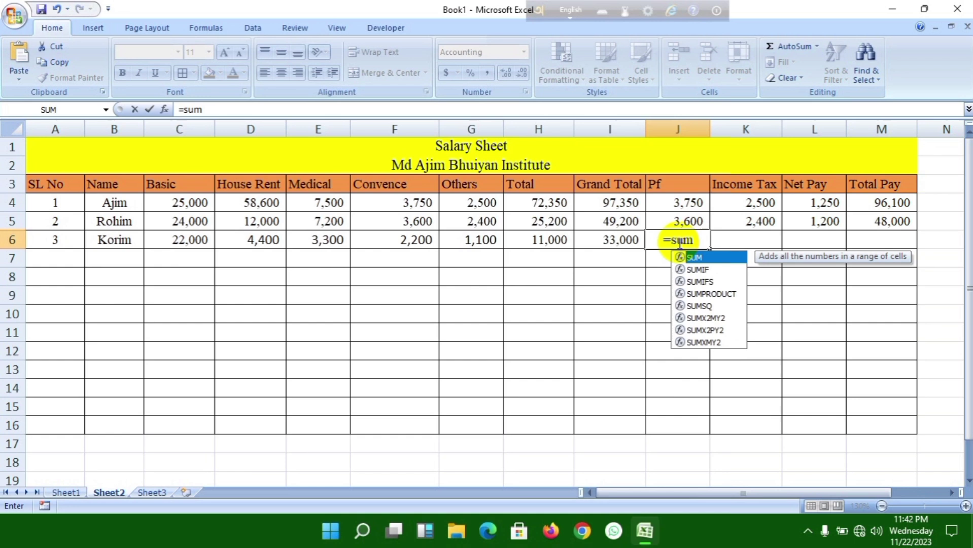
key(Tab)
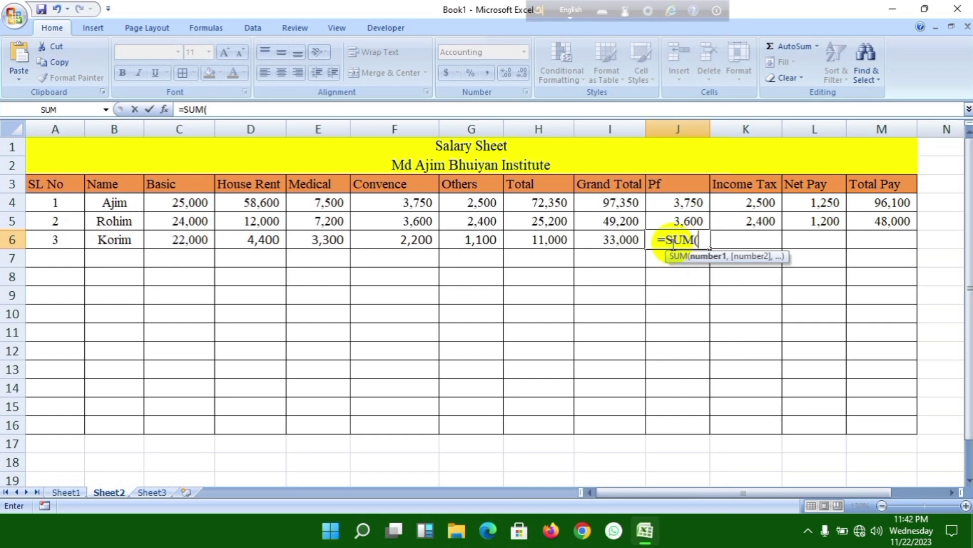
click(173, 245)
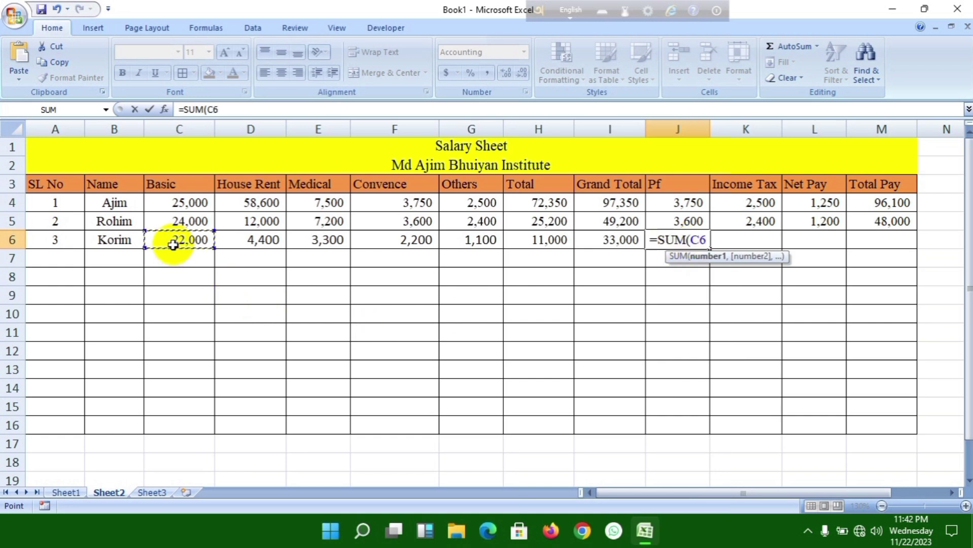
text(*)
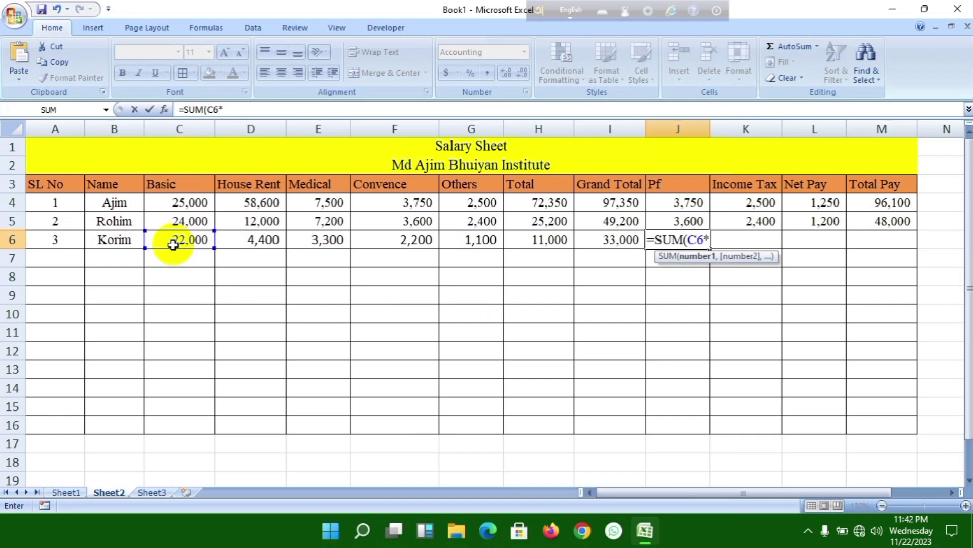
text(15)
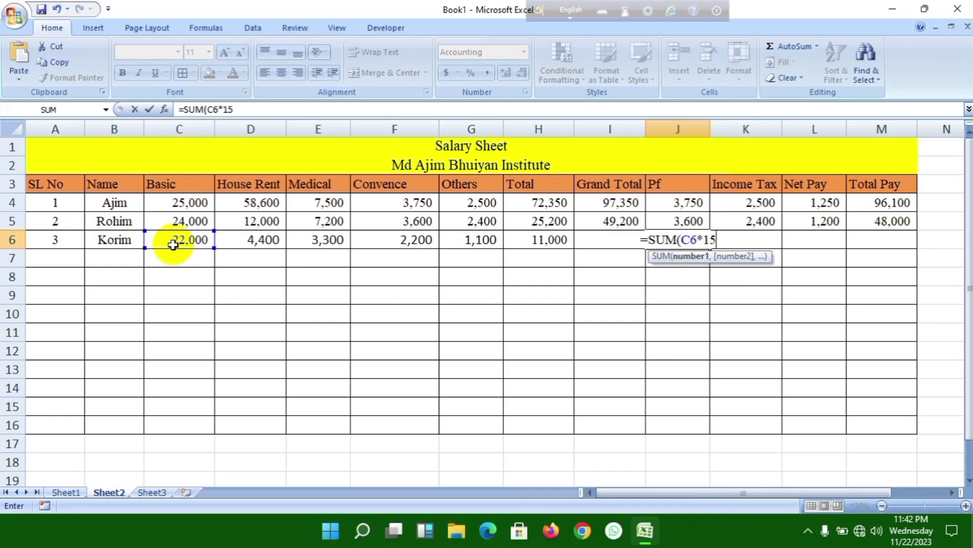
text(%))
key(Return)
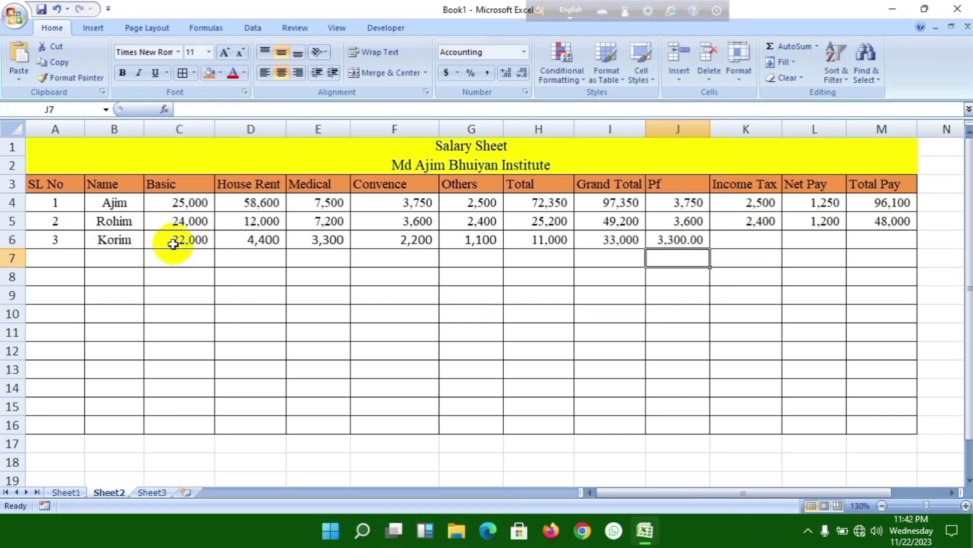
Step: Remove the two decimal places from the Pf deduction in J6
click(687, 243)
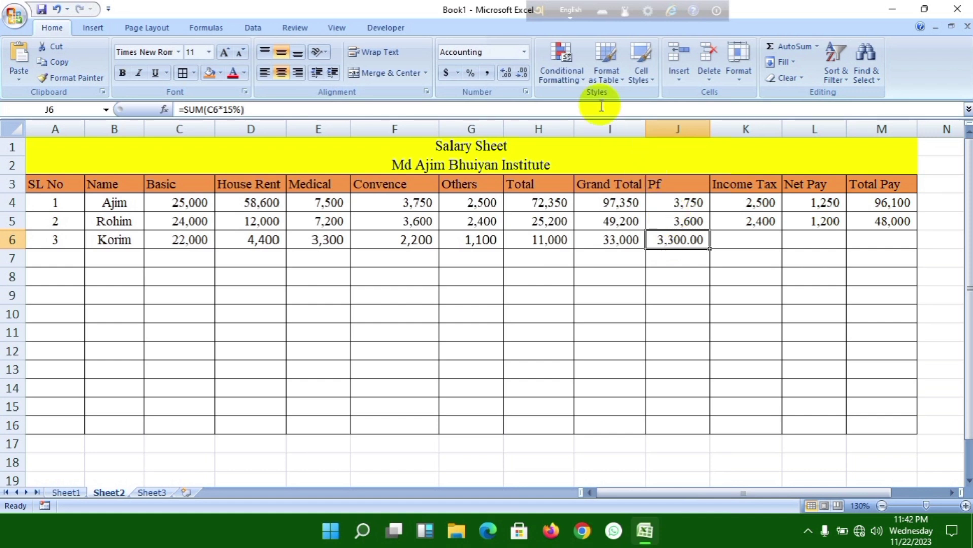
click(522, 75)
click(522, 75)
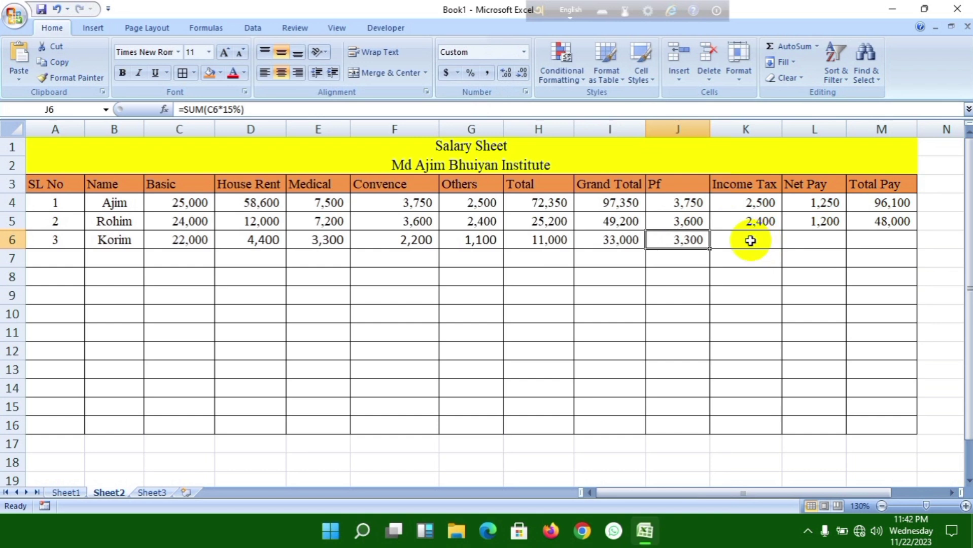
Step: Begin an IF formula for the income tax in K6 with the condition C6<=1500 on the basic salary
click(750, 241)
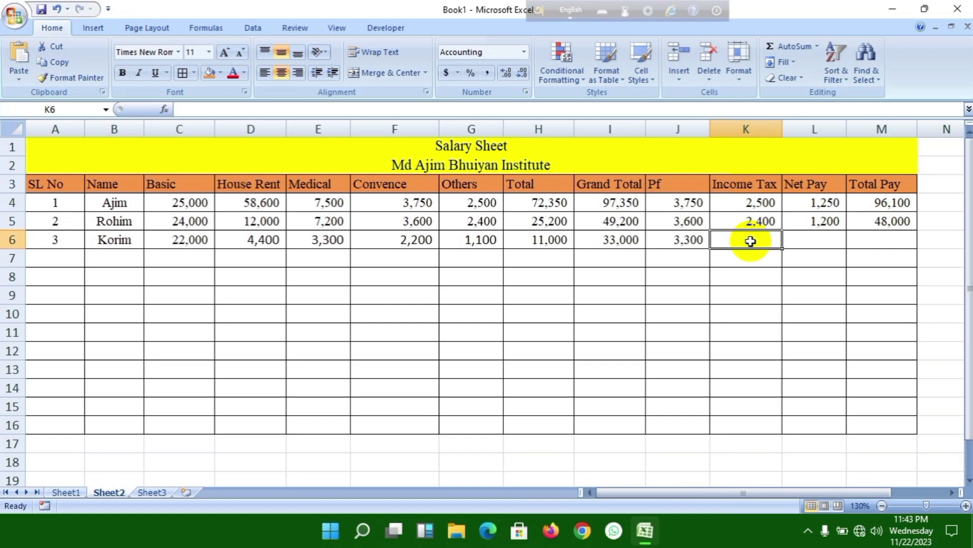
text(=if)
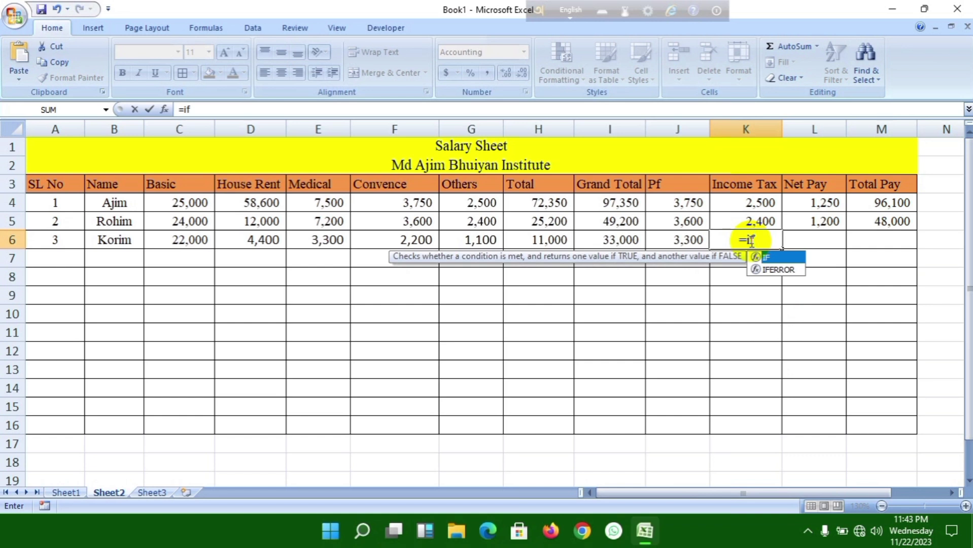
key(Tab)
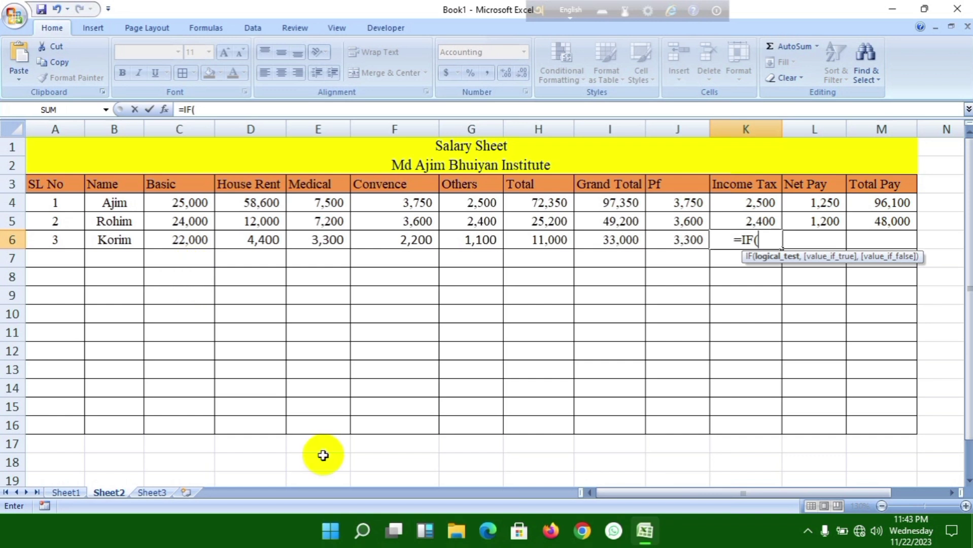
click(195, 243)
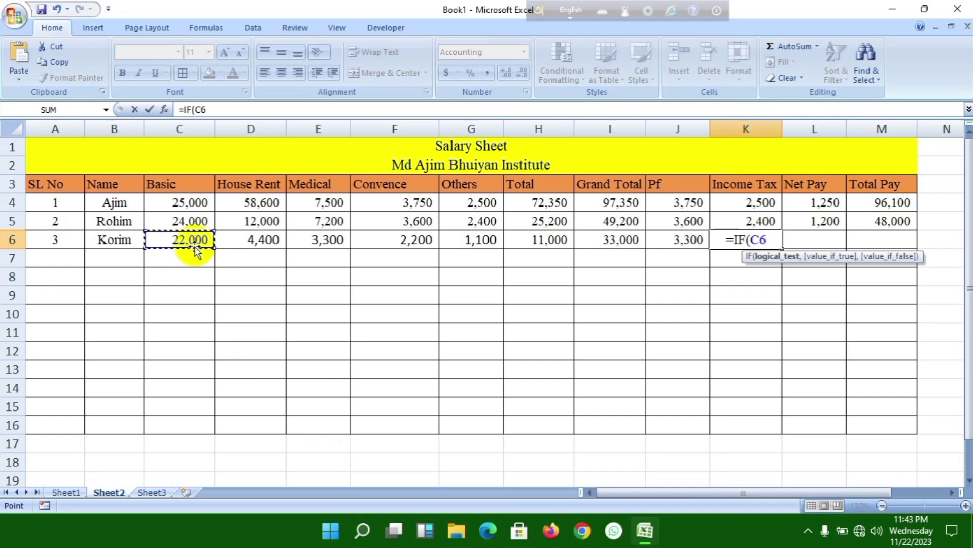
text(<)
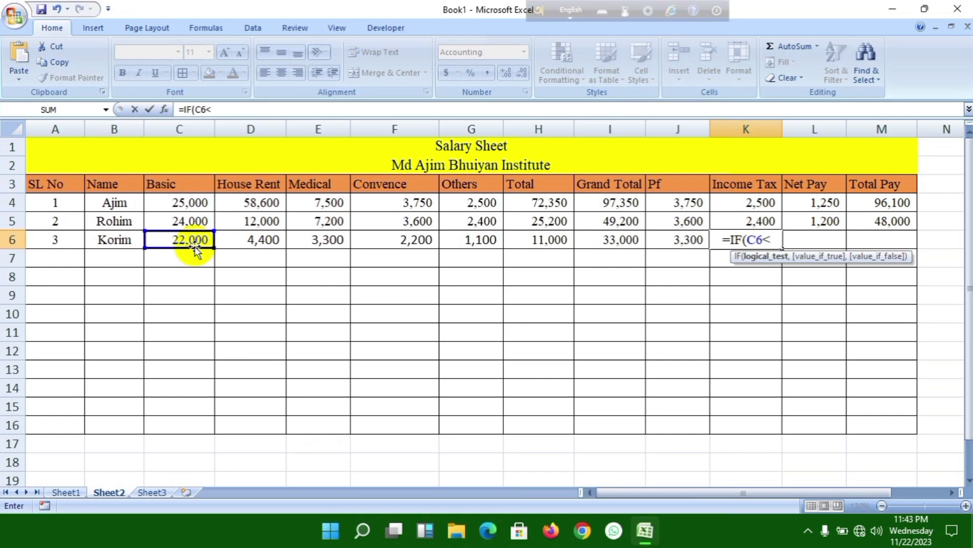
text(=)
text(15)
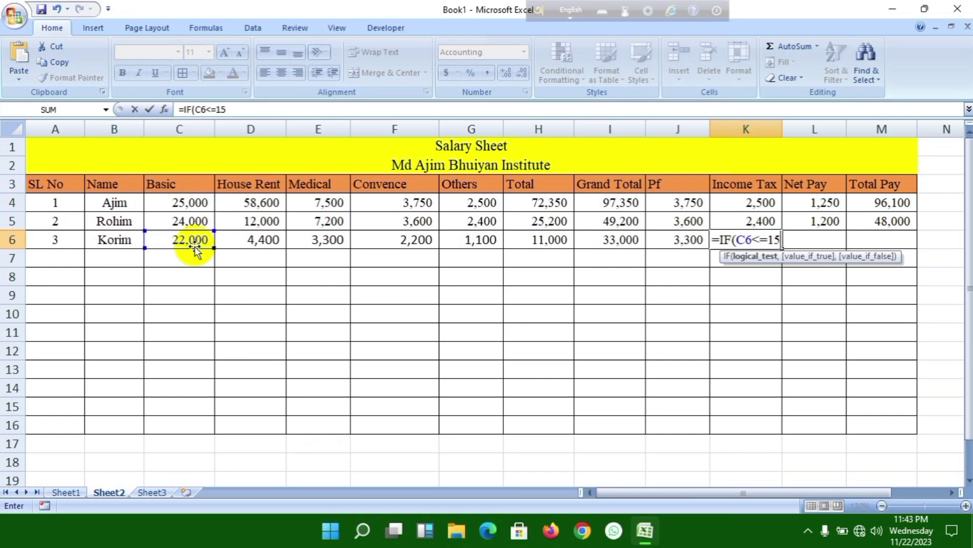
text(00,)
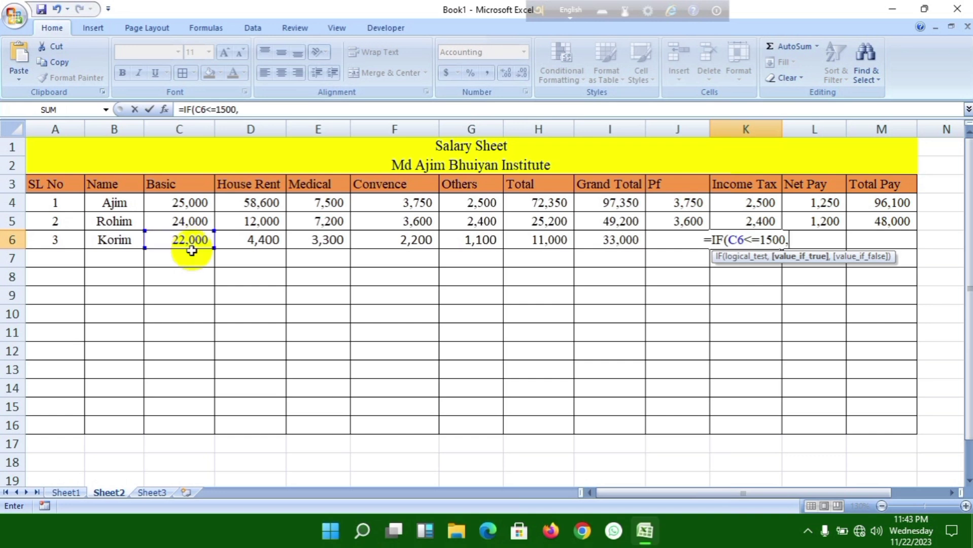
Step: Enter C6*0% as the IF formula's value if true, followed by a comma for the next argument
click(195, 248)
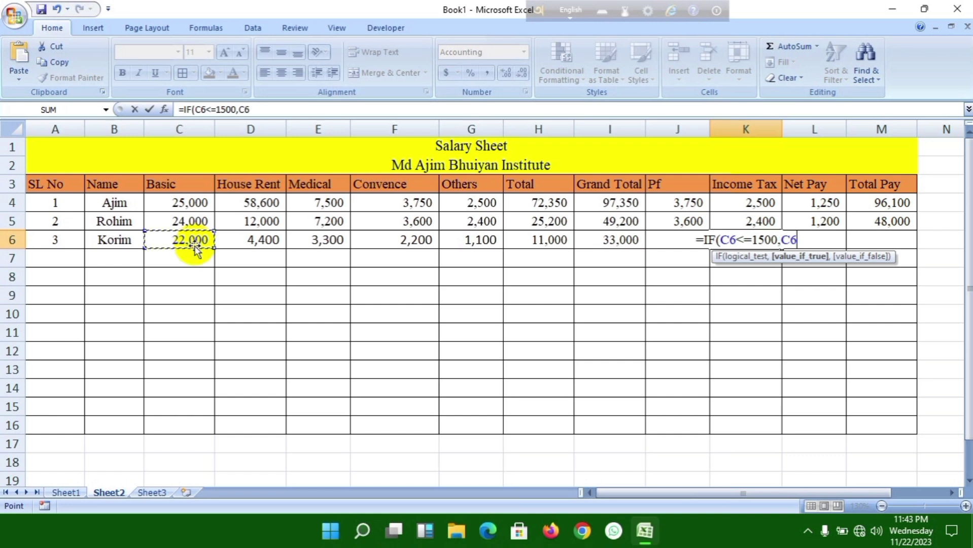
text(*)
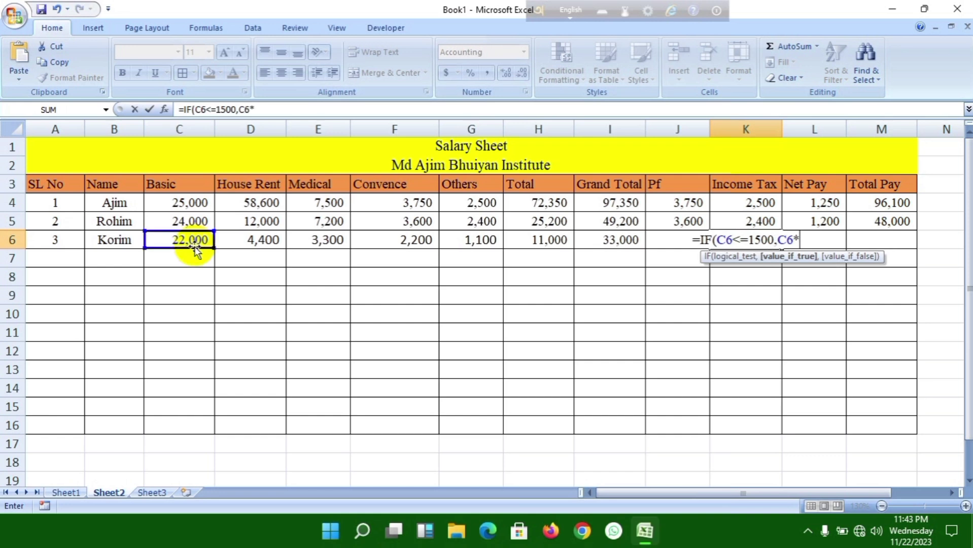
text(15)
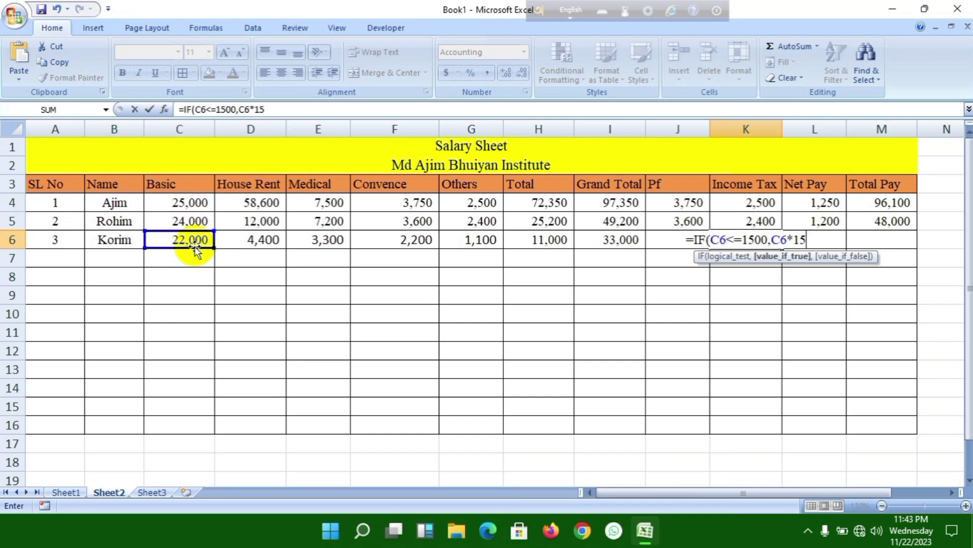
key(BackSpace)
key(BackSpace)
text(0)
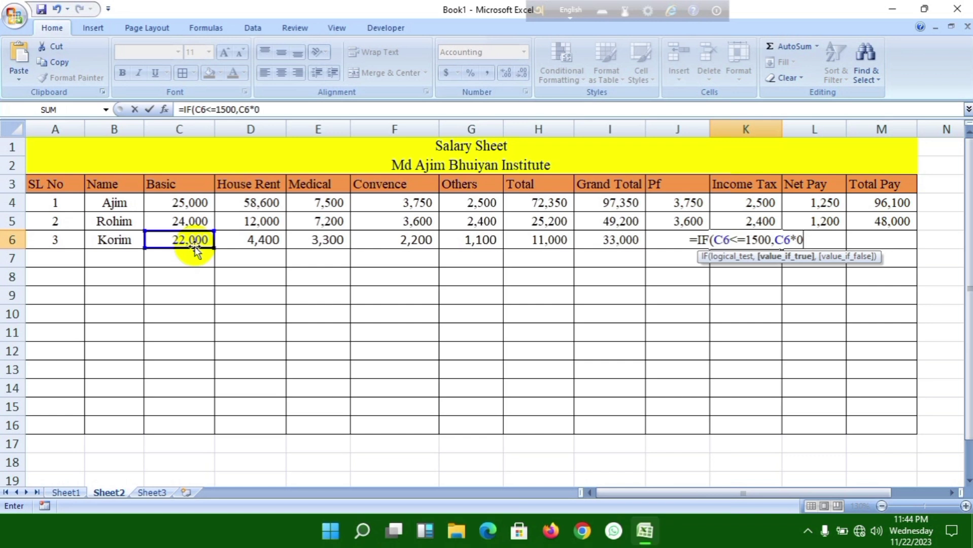
text(%)
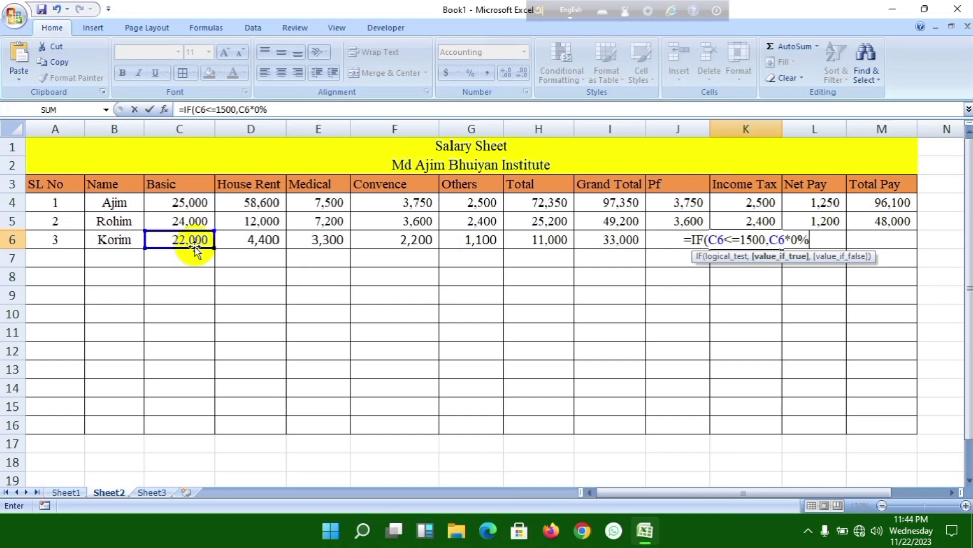
text(,)
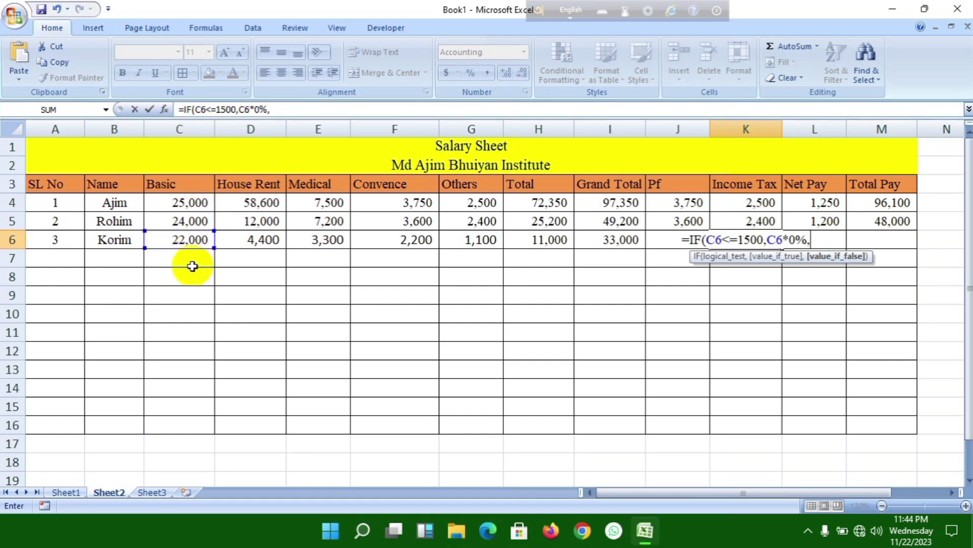
Step: Copy the clause IF(C6<=1500,C6*0%, in the K6 formula and paste it at the end as a nested IF
click(206, 113)
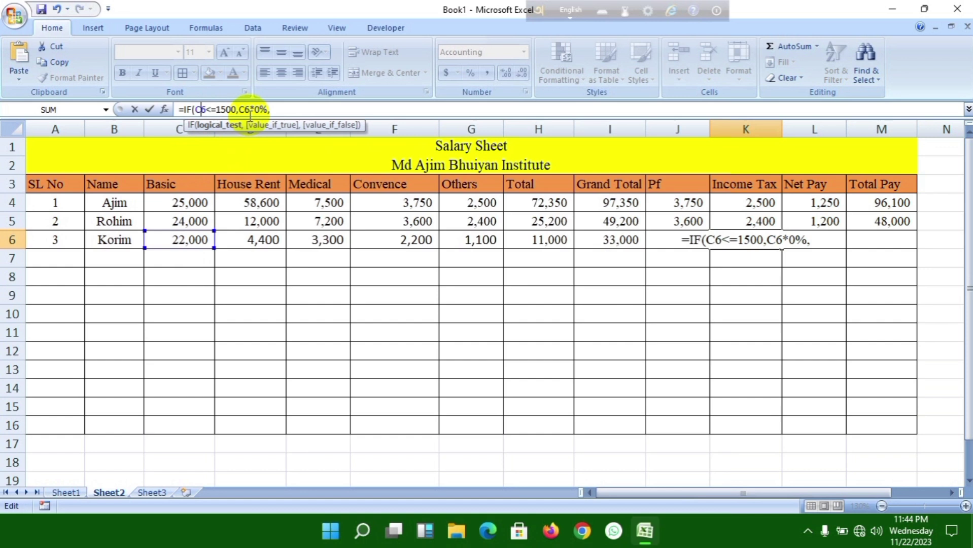
click(278, 109)
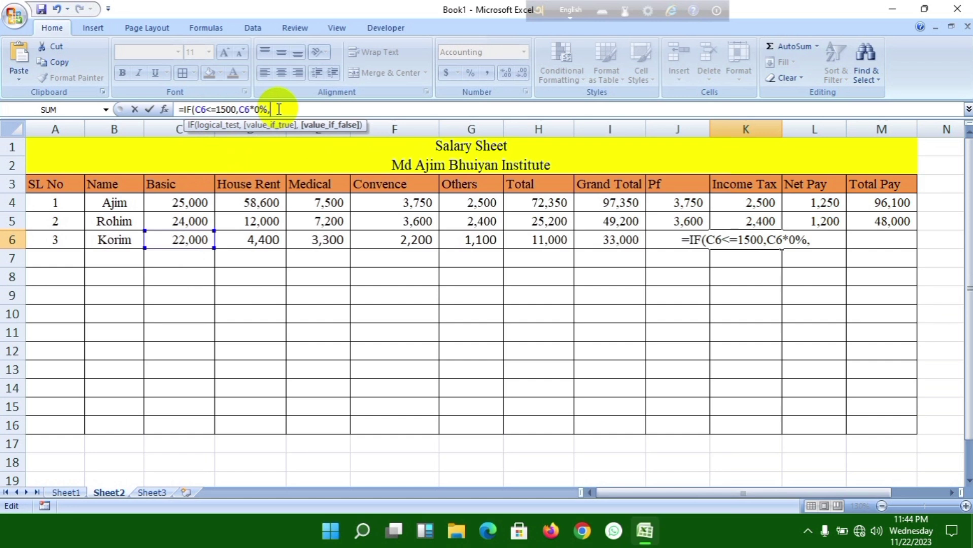
drag(276, 109, 184, 109)
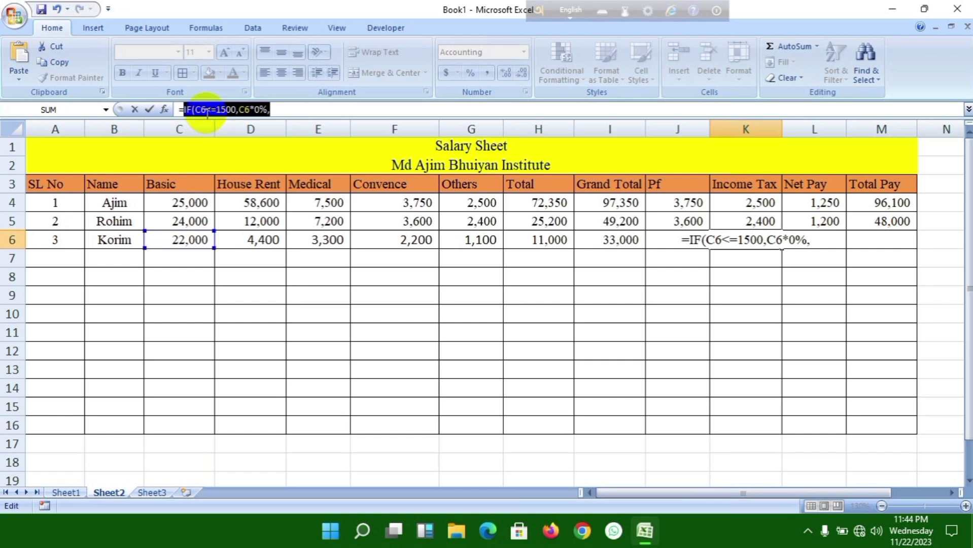
right_click(207, 113)
click(241, 138)
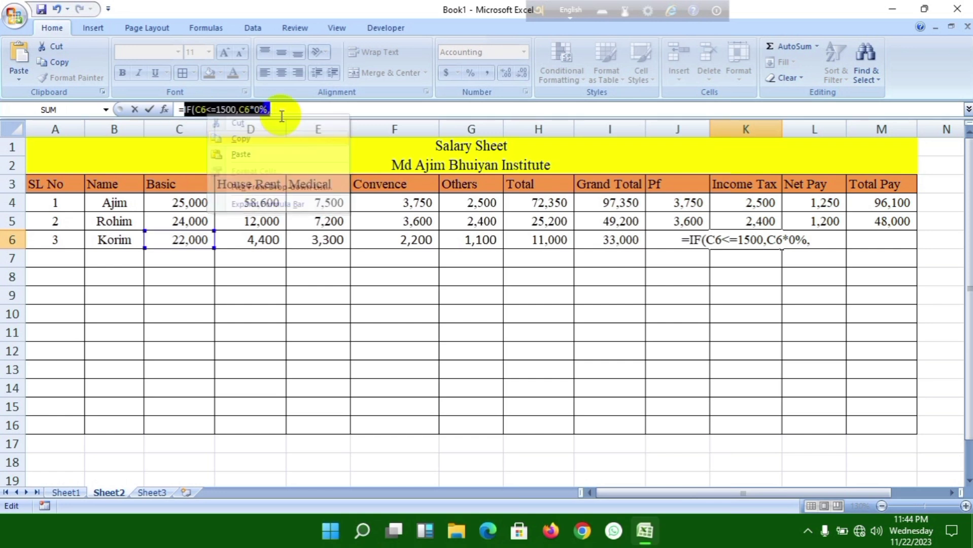
click(280, 111)
key(ctrl+v)
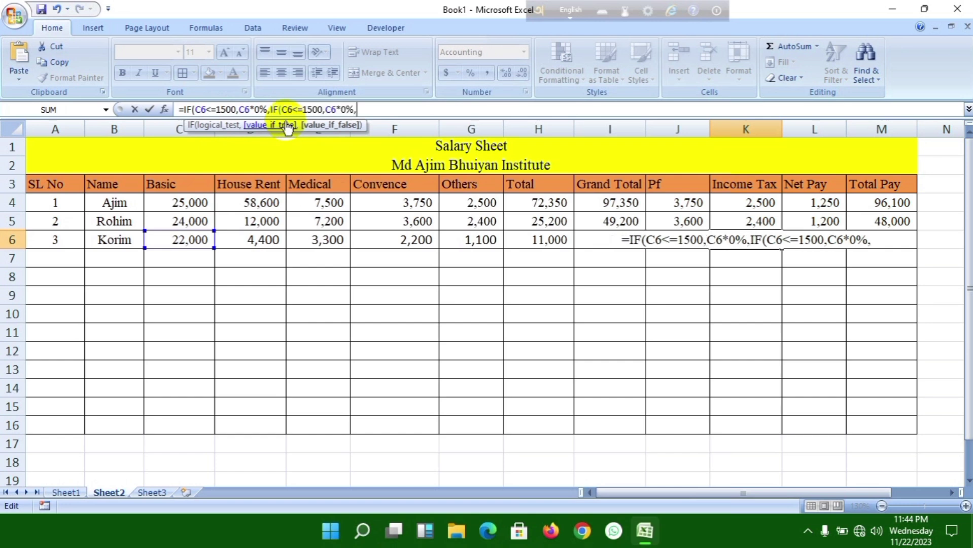
Step: Change the second IF clause to a limit of 3000 and a rate of 3%
click(312, 109)
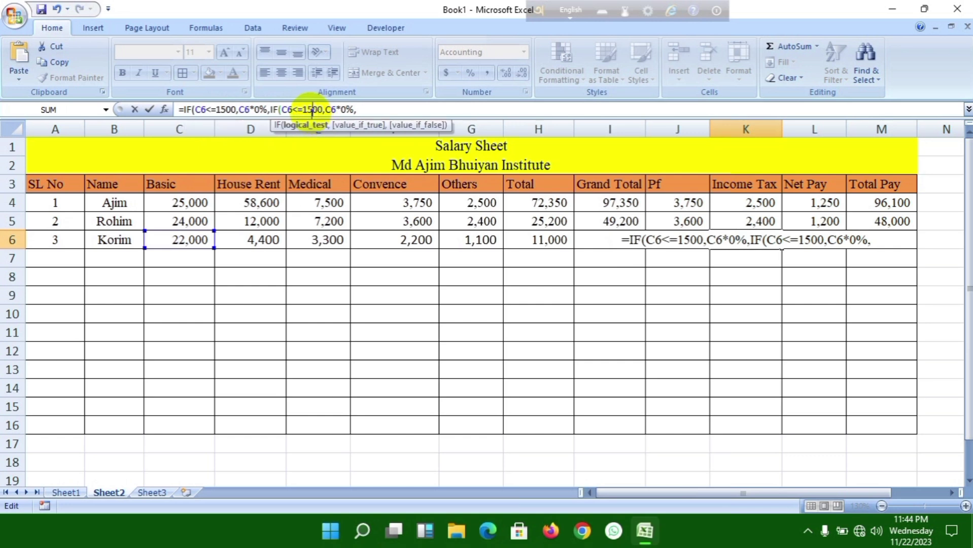
key(BackSpace)
key(BackSpace)
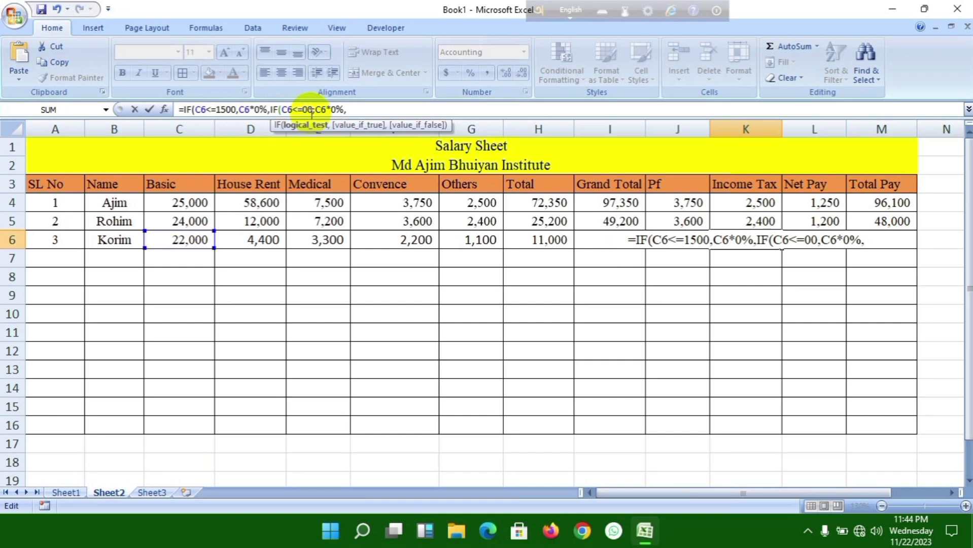
text(30)
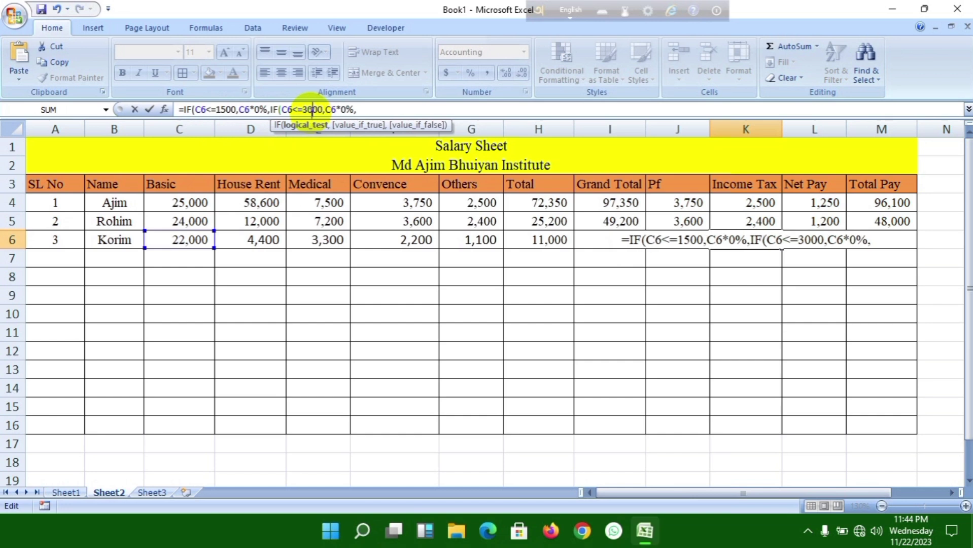
click(343, 110)
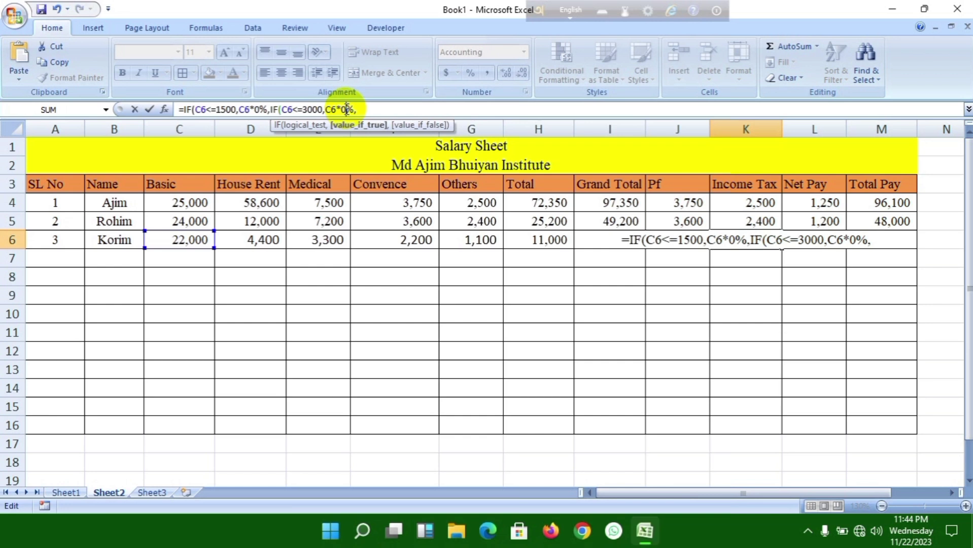
key(Delete)
text(3)
Step: Append a third copy of the IF clause to the K6 formula with a limit of 4500 and a rate of 5%
click(375, 109)
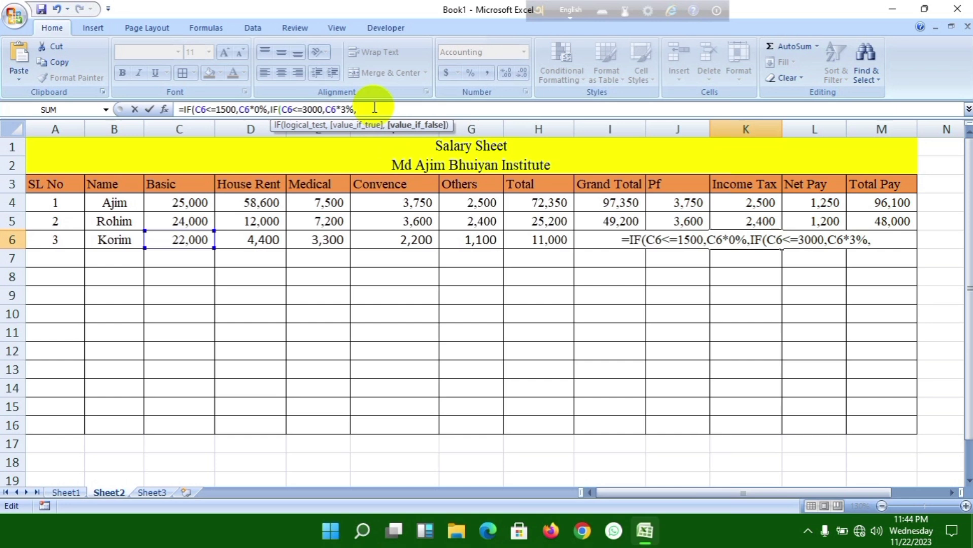
key(ctrl+v)
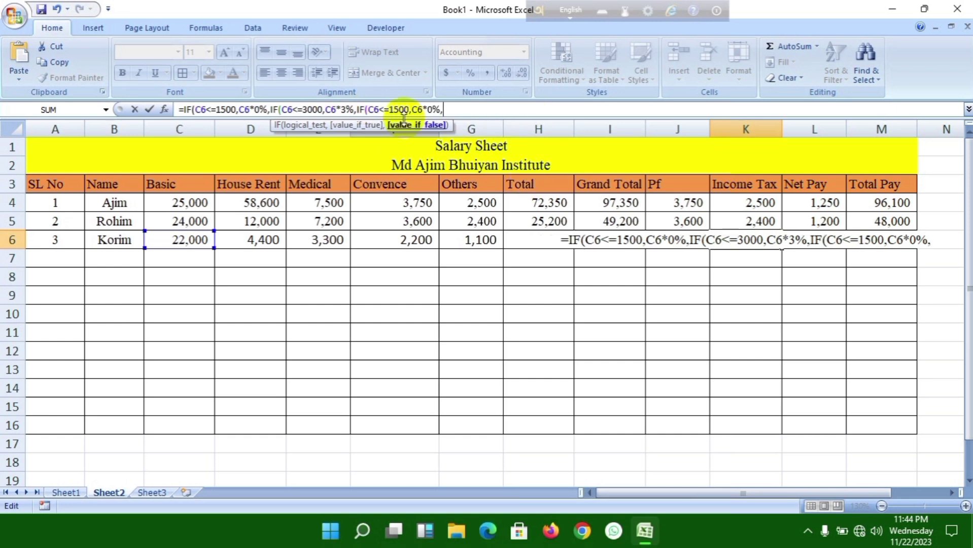
click(393, 110)
key(BackSpace)
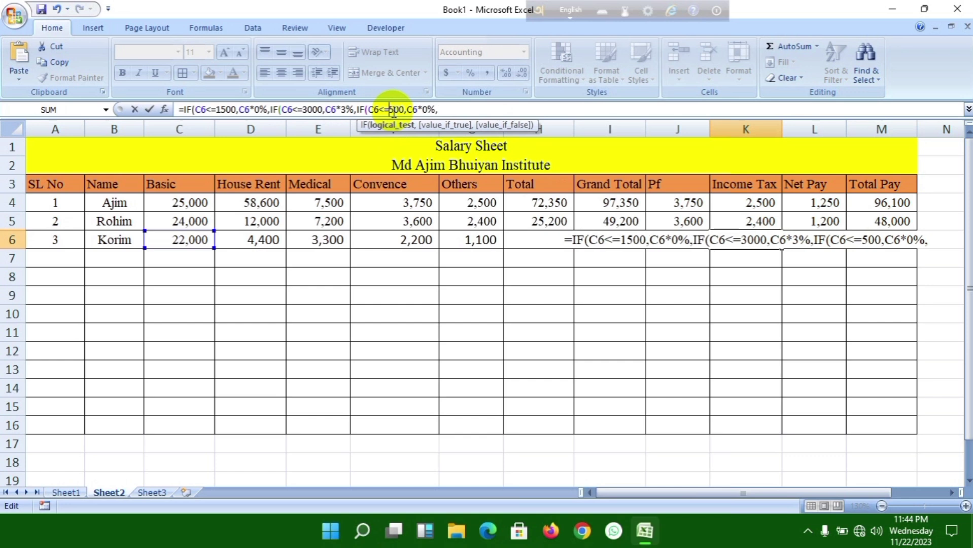
text(4)
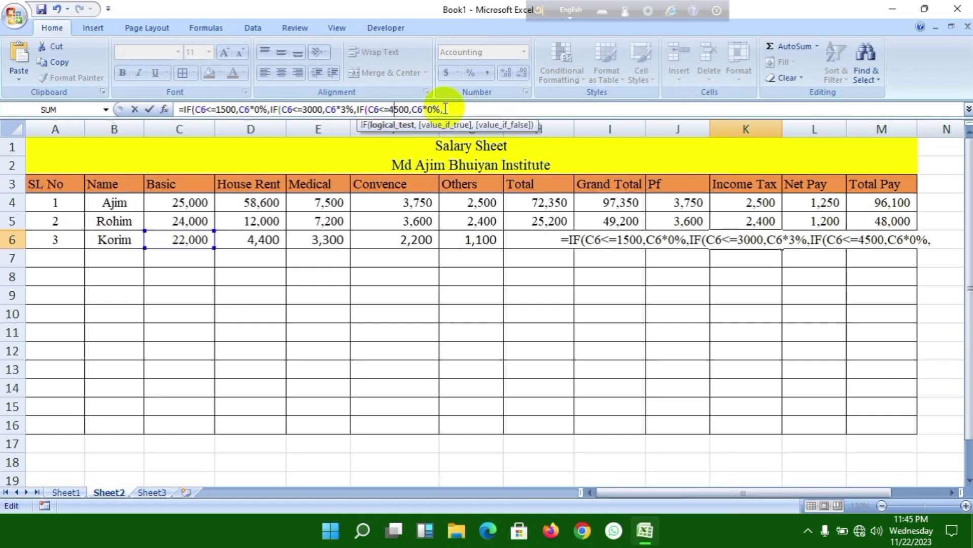
click(433, 110)
key(BackSpace)
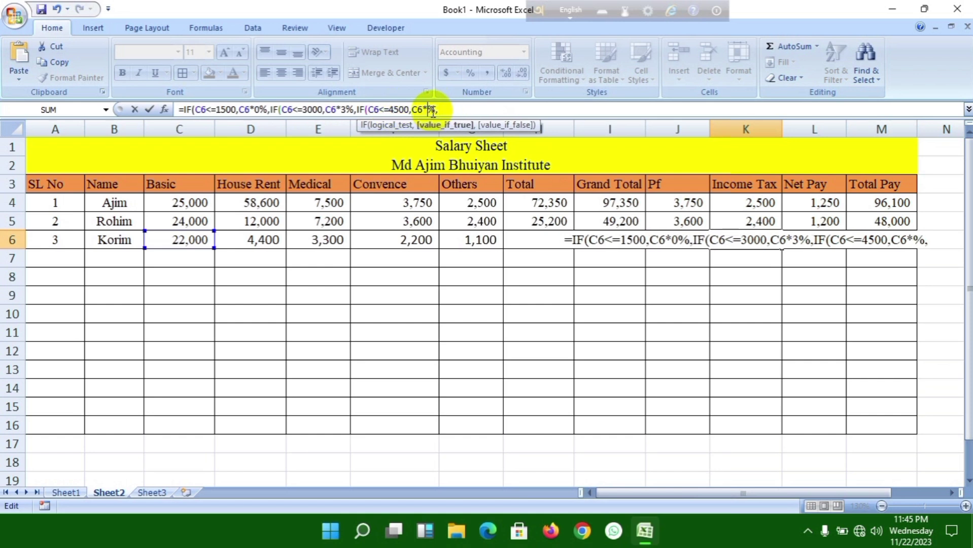
text(5)
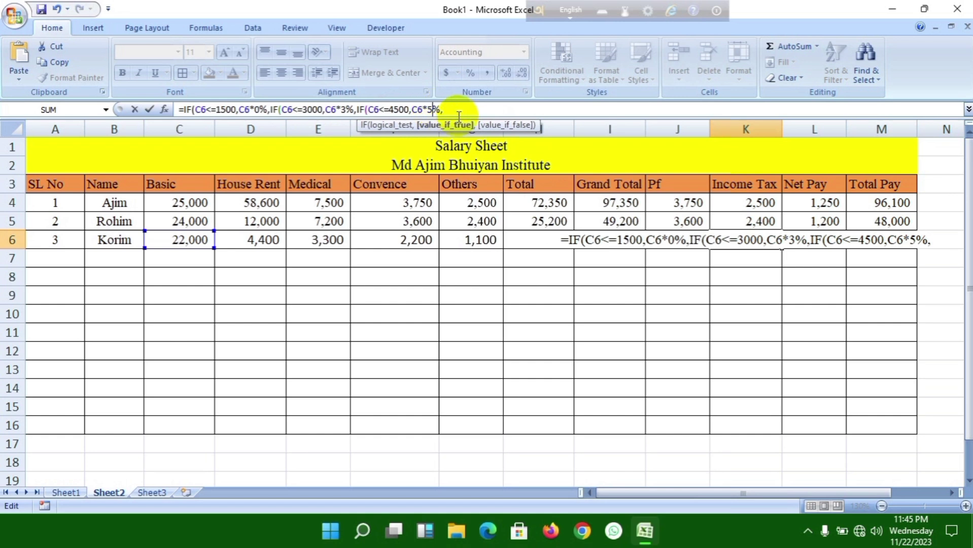
Step: Append a fourth IF clause to the K6 formula with a limit of 6000 and a rate of 6%
click(456, 110)
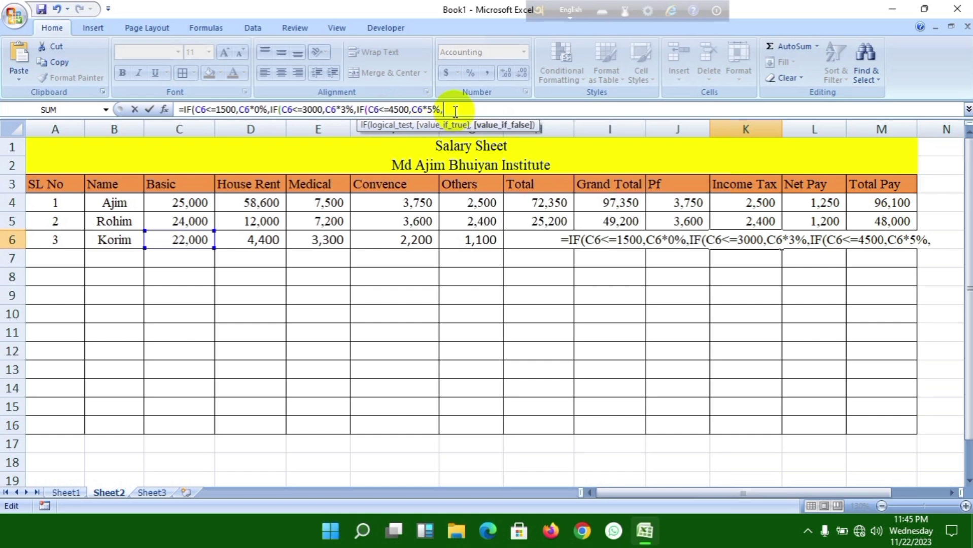
key(ctrl+v)
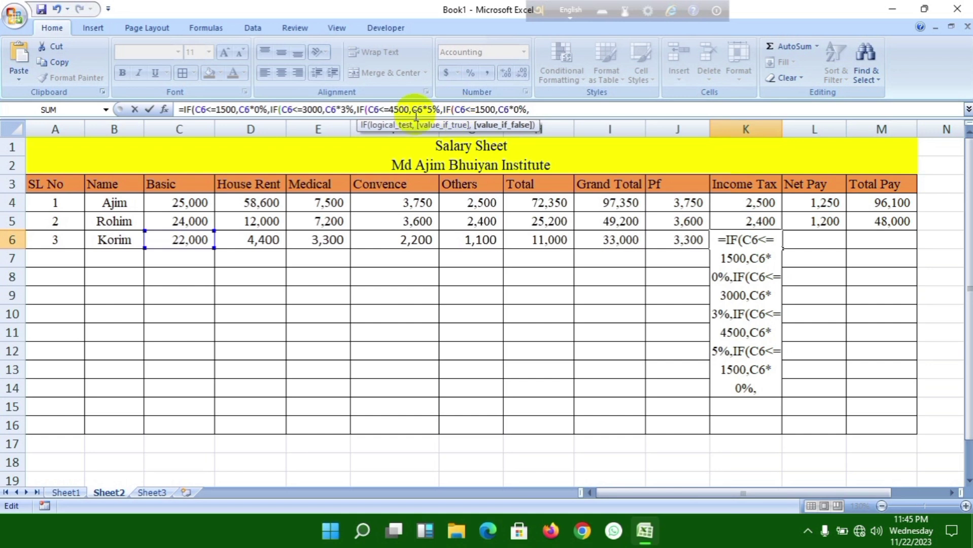
click(486, 109)
key(BackSpace)
key(BackSpace)
text(6)
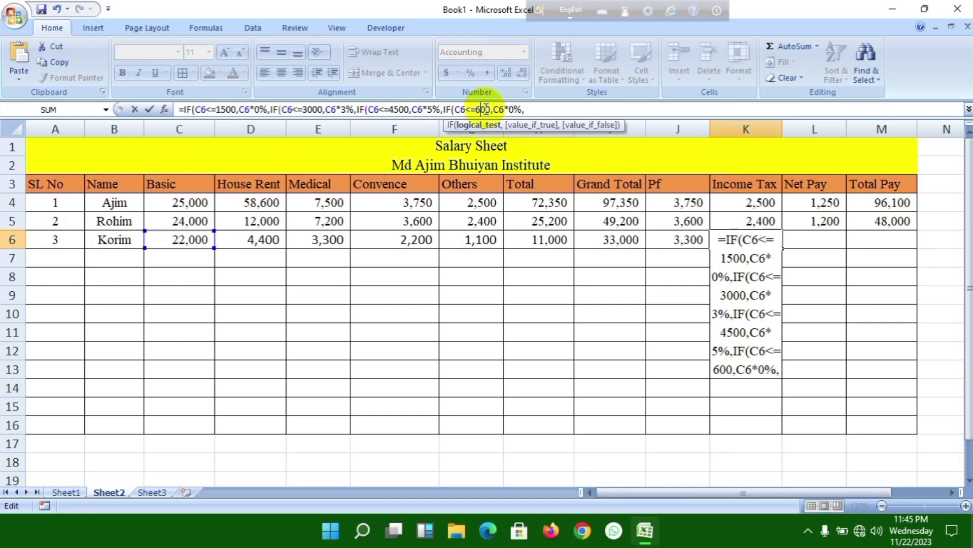
text(0)
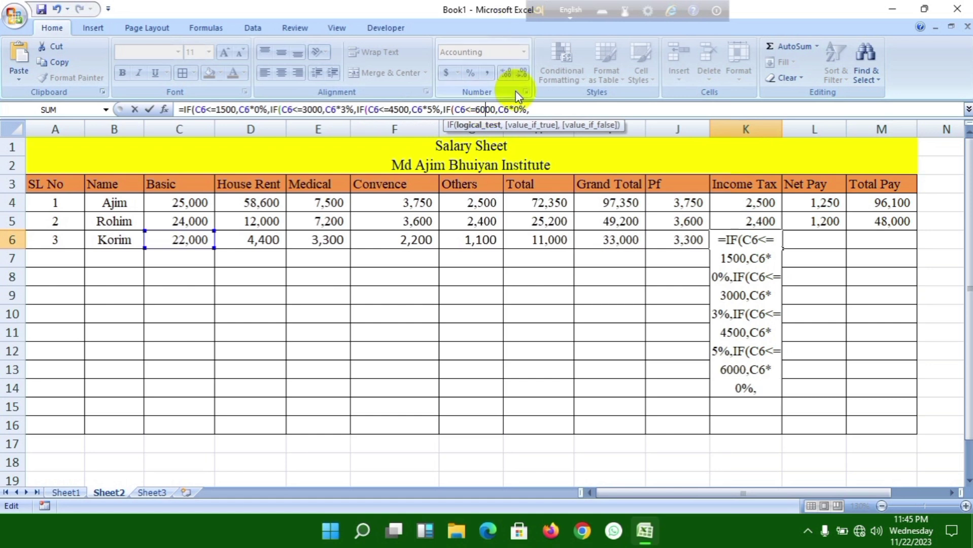
click(519, 109)
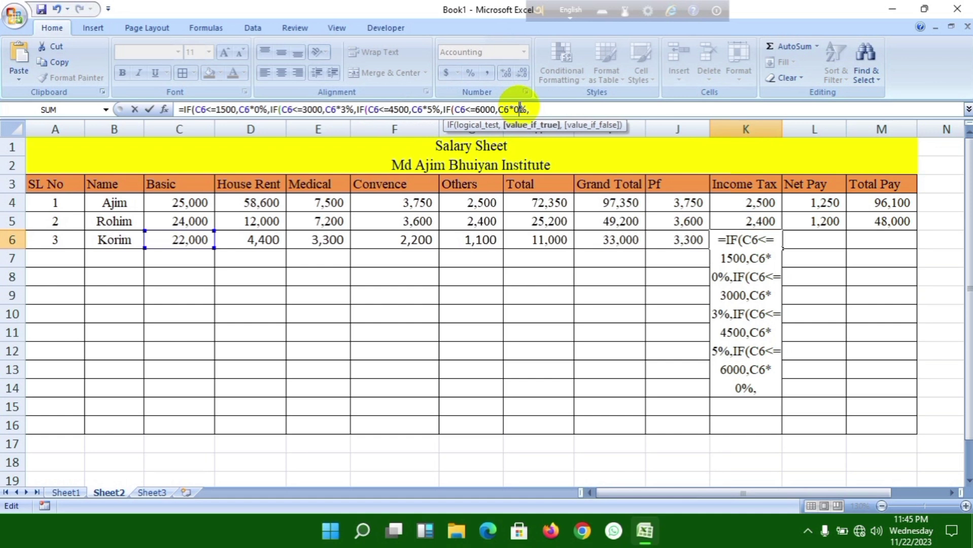
key(BackSpace)
text(6)
Step: Append a fifth IF clause to the K6 formula with a limit of 7500 and a rate of 8%
click(535, 108)
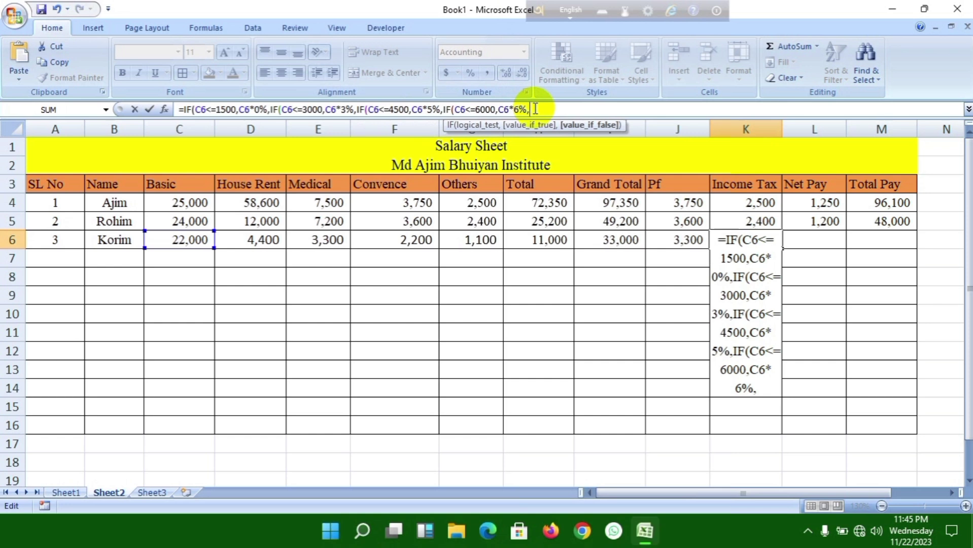
key(ctrl+v)
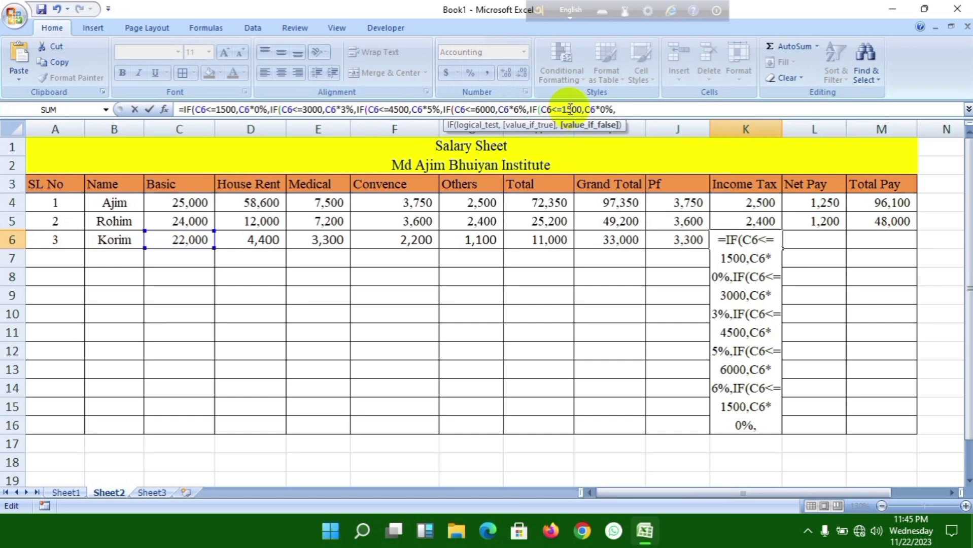
click(573, 108)
key(BackSpace)
key(BackSpace)
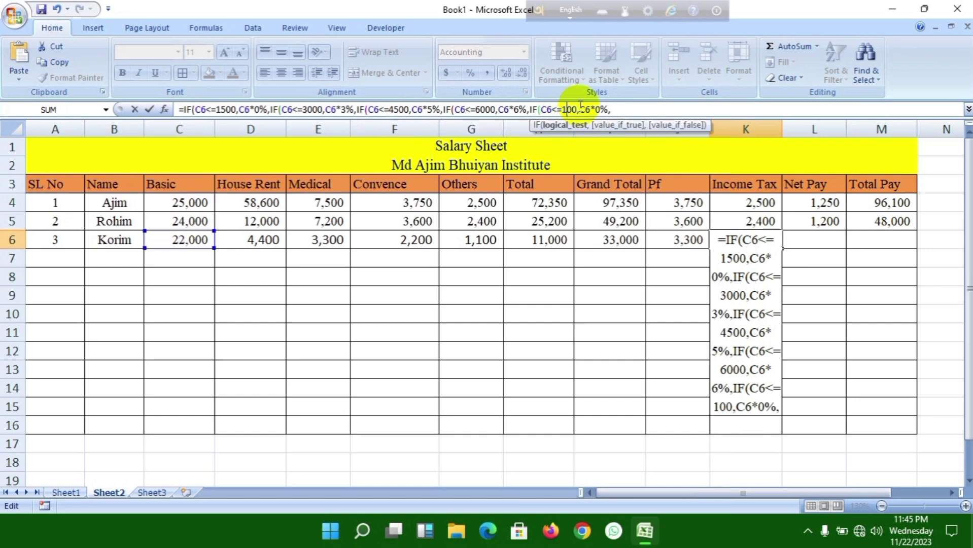
text(75)
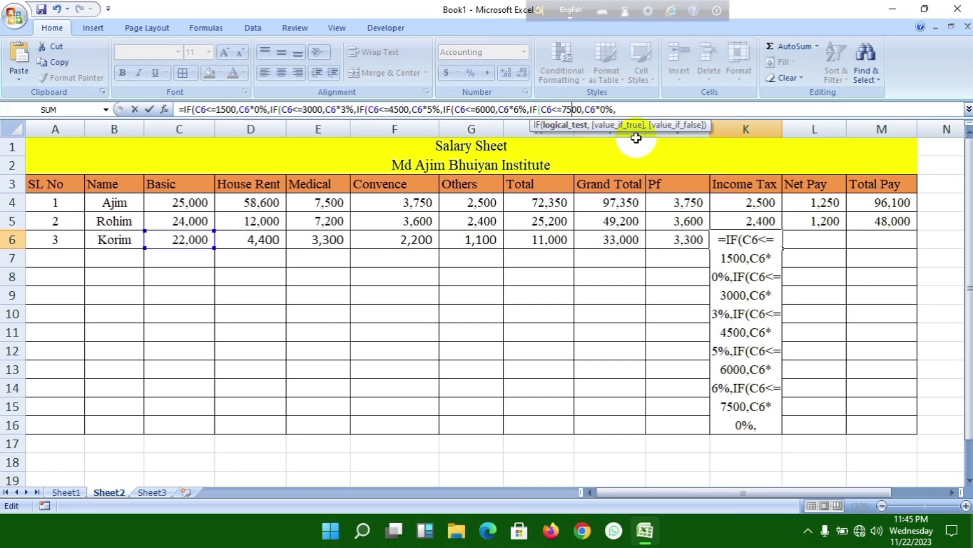
click(607, 109)
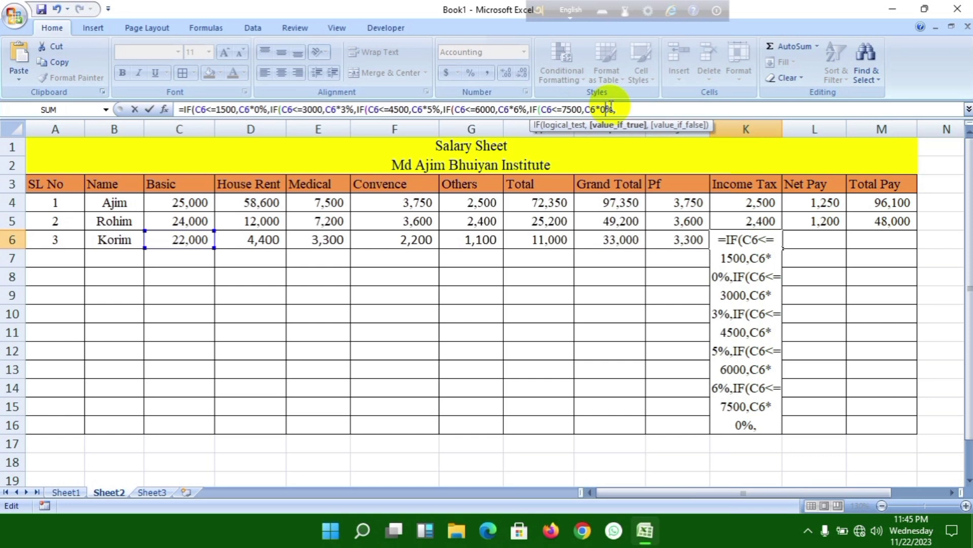
key(BackSpace)
text(8)
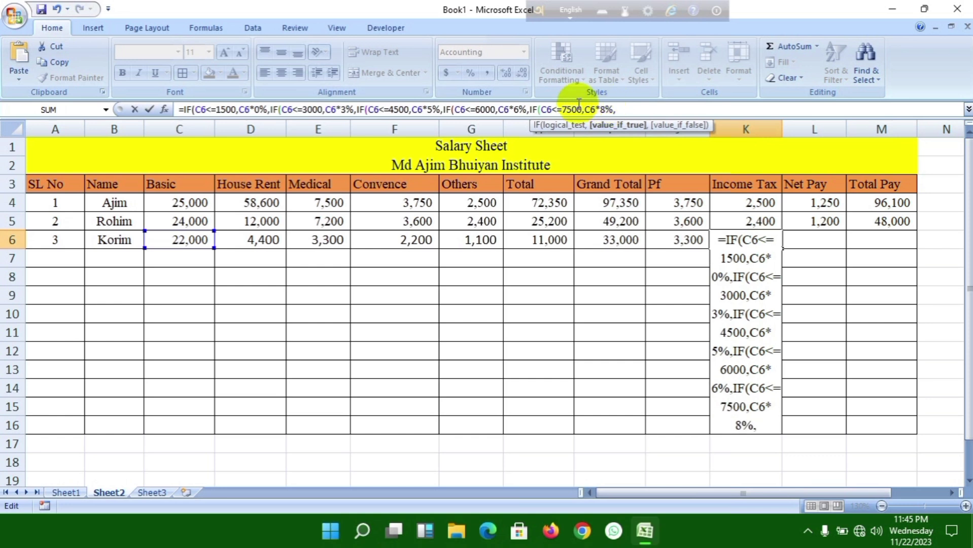
Step: Append a last IF clause to the K6 formula with the condition C6>7500 and a rate of 10%
click(632, 110)
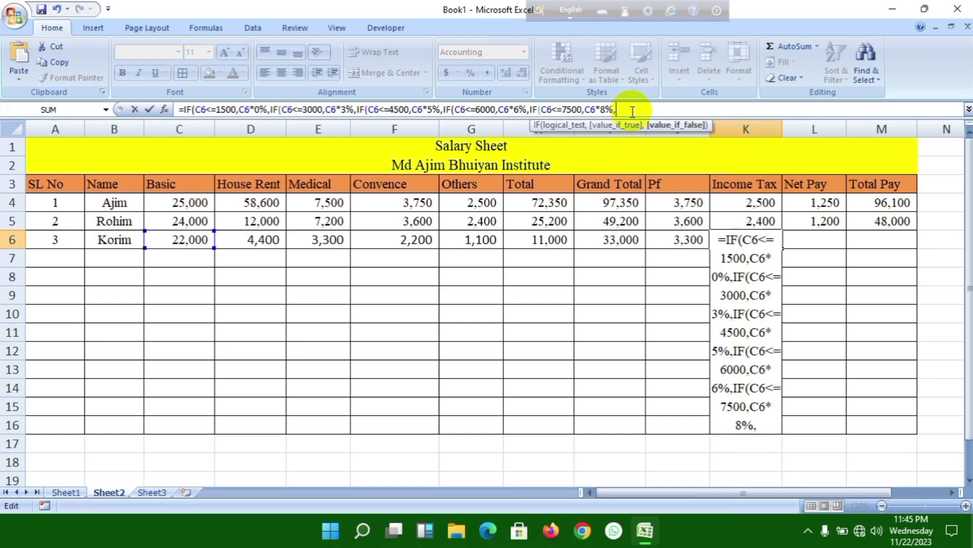
key(ctrl+v)
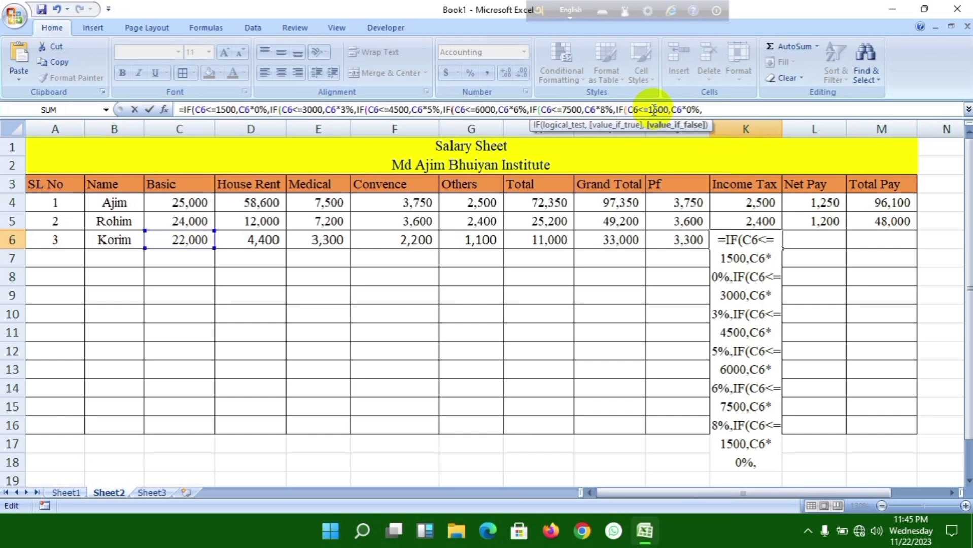
click(653, 109)
key(BackSpace)
text(7)
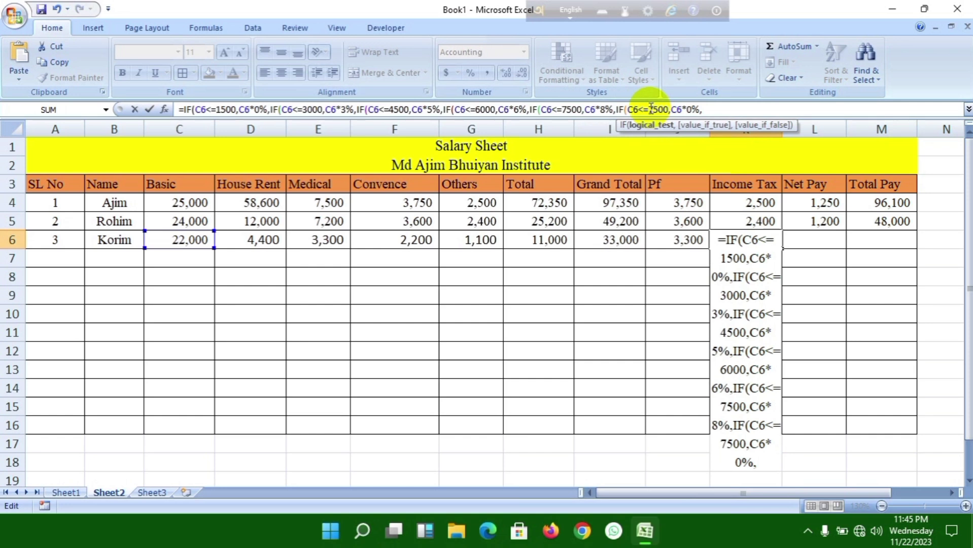
click(650, 111)
key(BackSpace)
key(BackSpace)
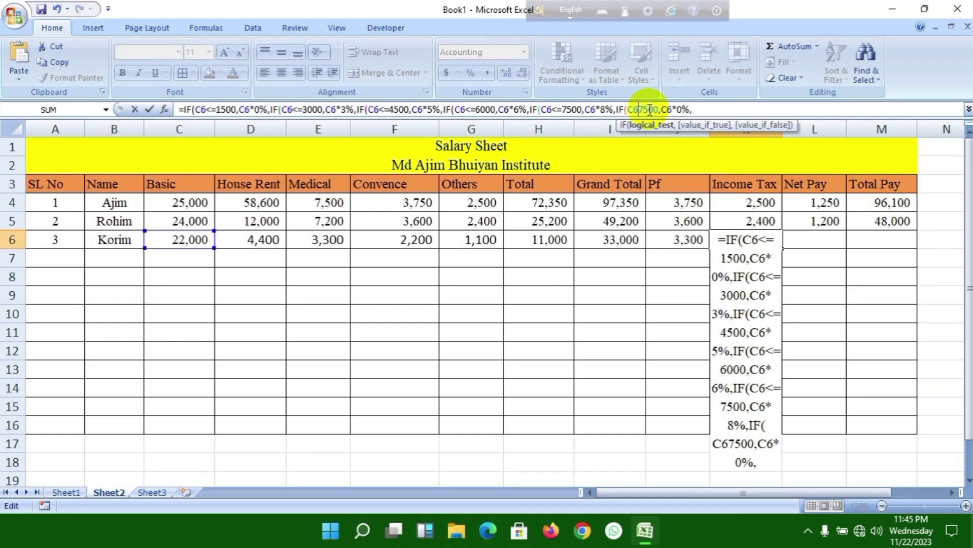
text(>)
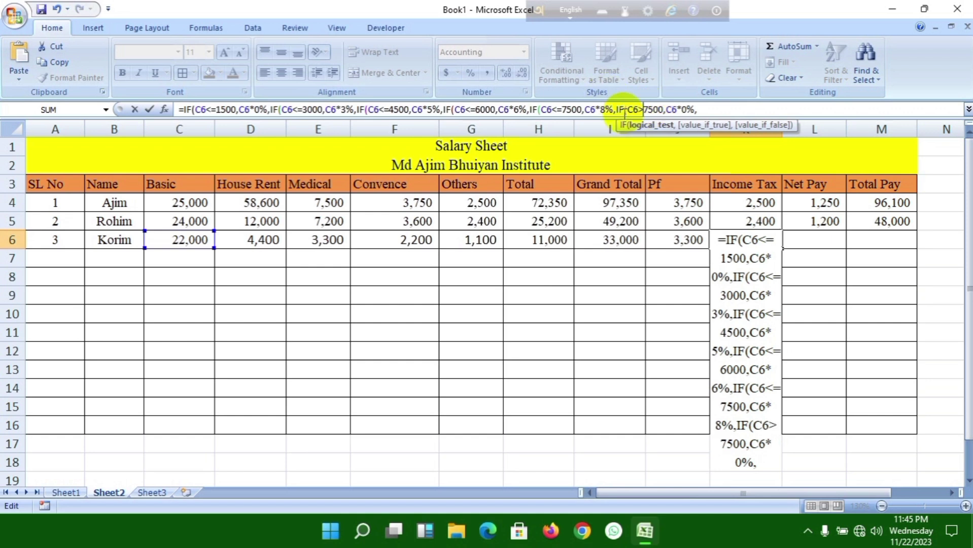
click(682, 109)
text(1)
Step: Remove the trailing comma from the K6 formula, close it with six parentheses and enter it
click(707, 109)
key(BackSpace)
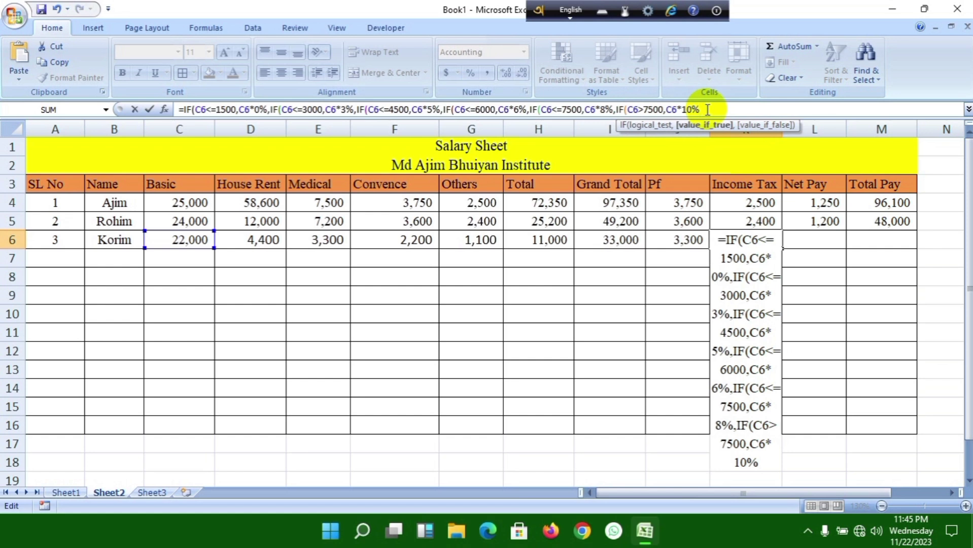
text()))
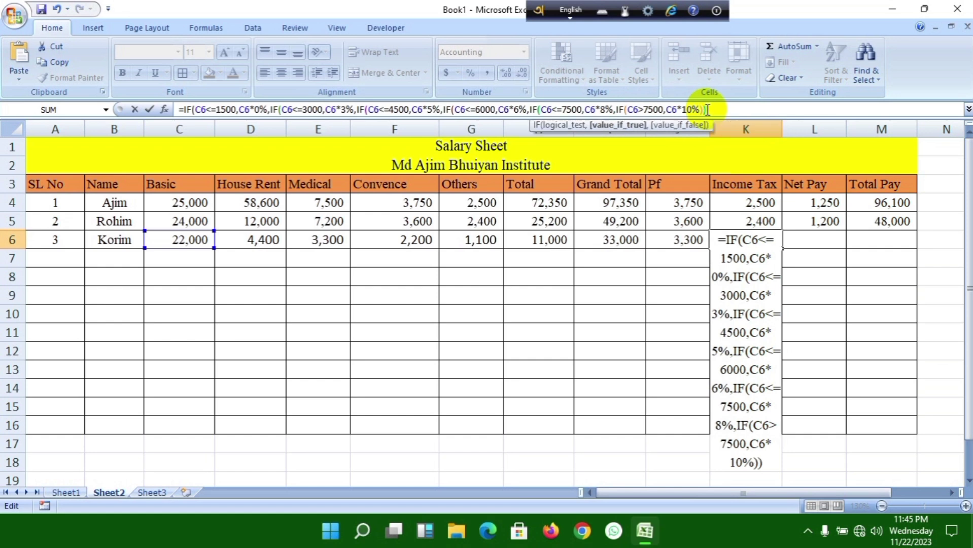
text()))))
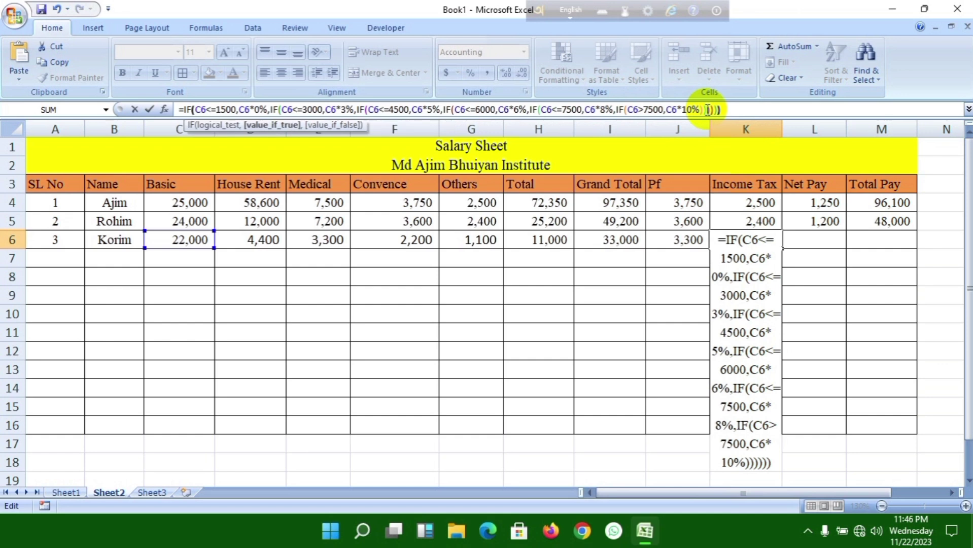
key(Return)
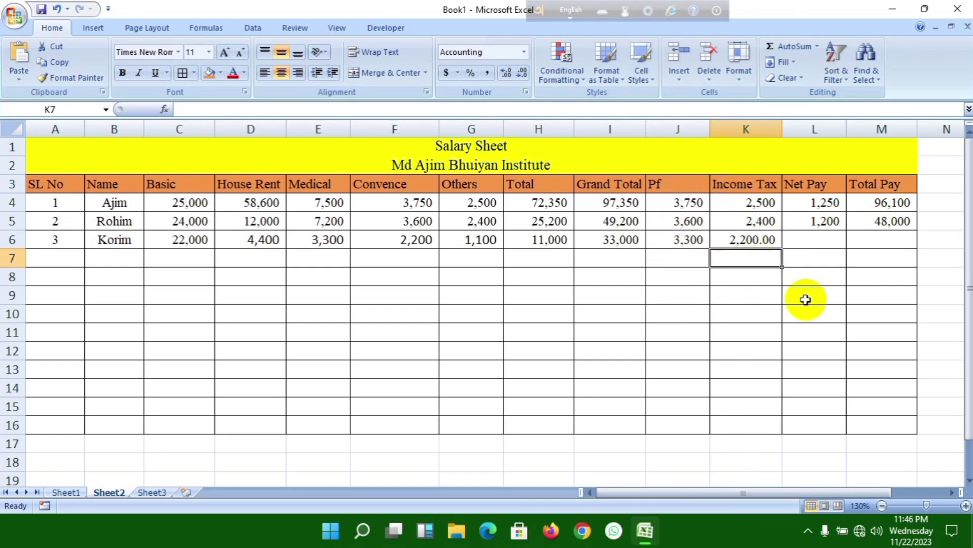
Step: Reduce the income tax value in K6 to no decimal places
click(726, 245)
click(524, 74)
click(525, 76)
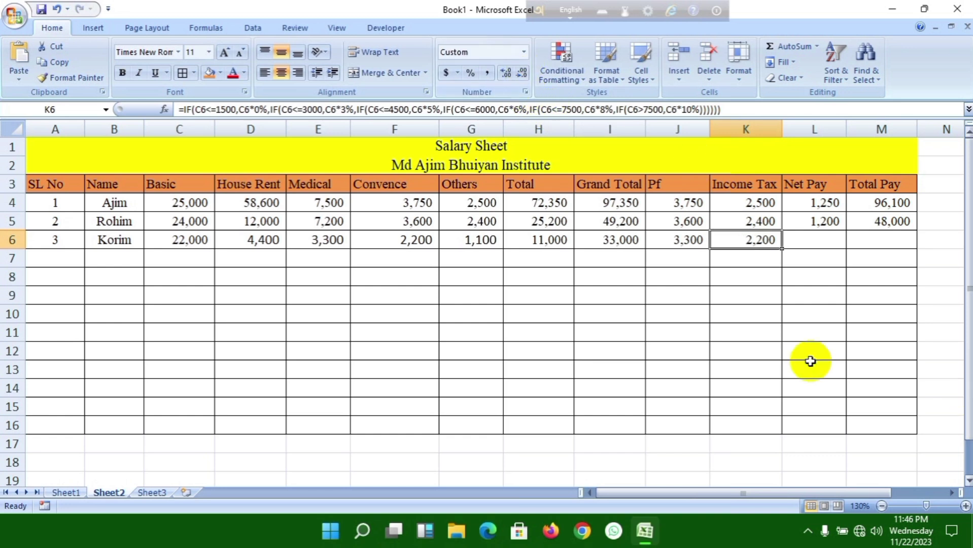
click(766, 310)
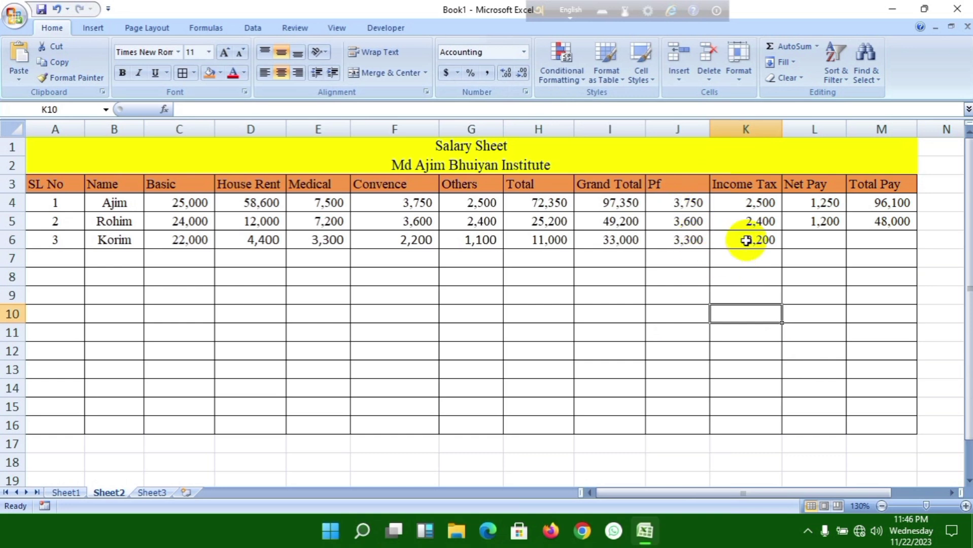
Step: Calculate Net Pay in L6 as the sum of Pf and Income Tax with the formula =J6+K6
click(812, 243)
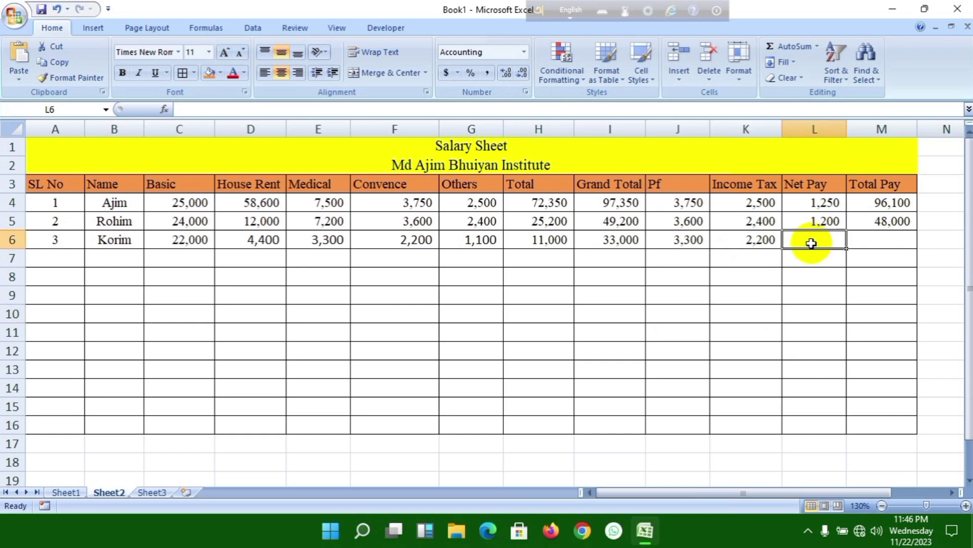
text(=)
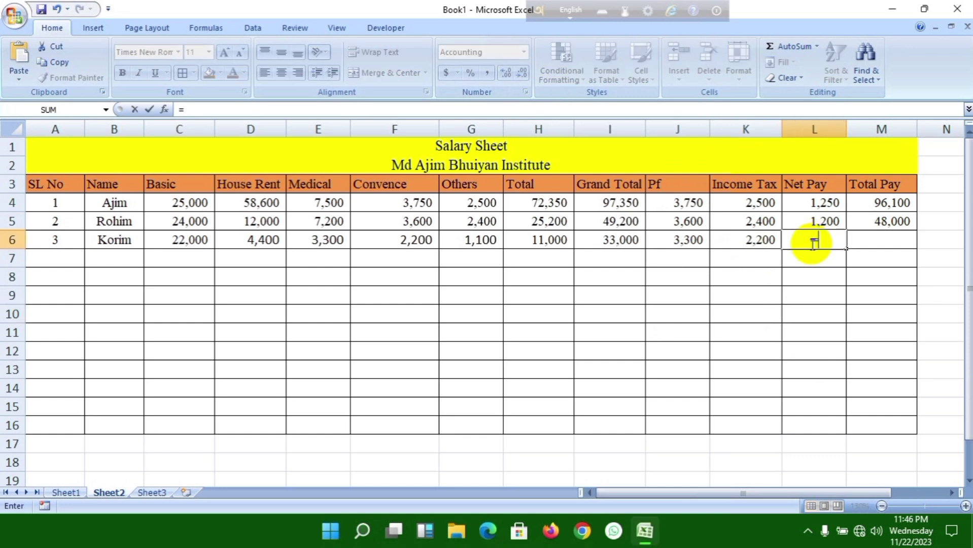
click(696, 242)
text(+)
click(757, 243)
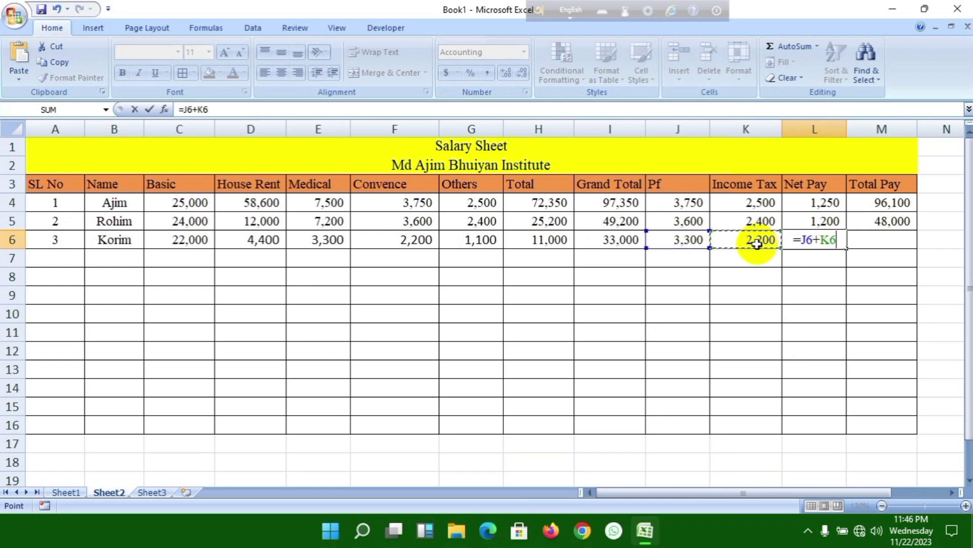
key(Return)
Step: Reduce the Net Pay value in L6 to no decimal places
click(813, 241)
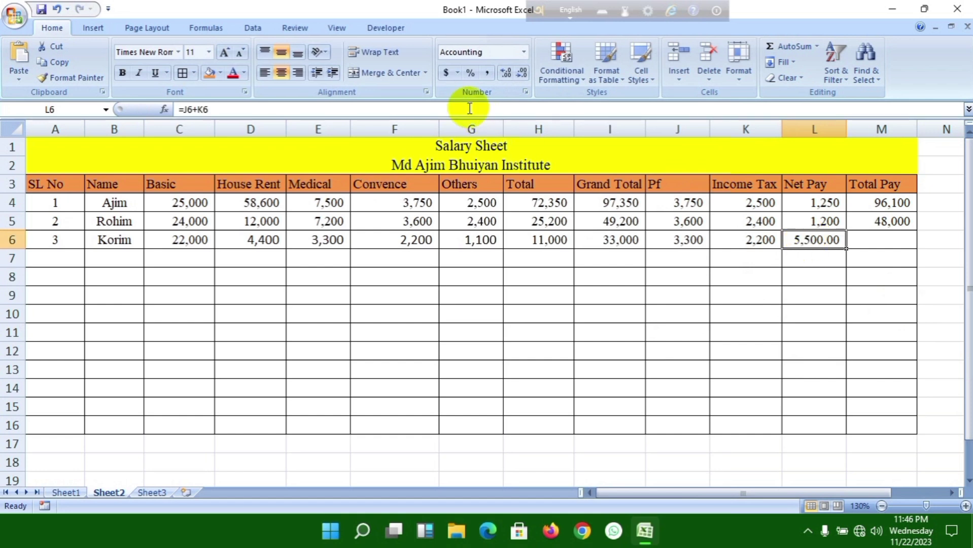
click(523, 71)
click(523, 71)
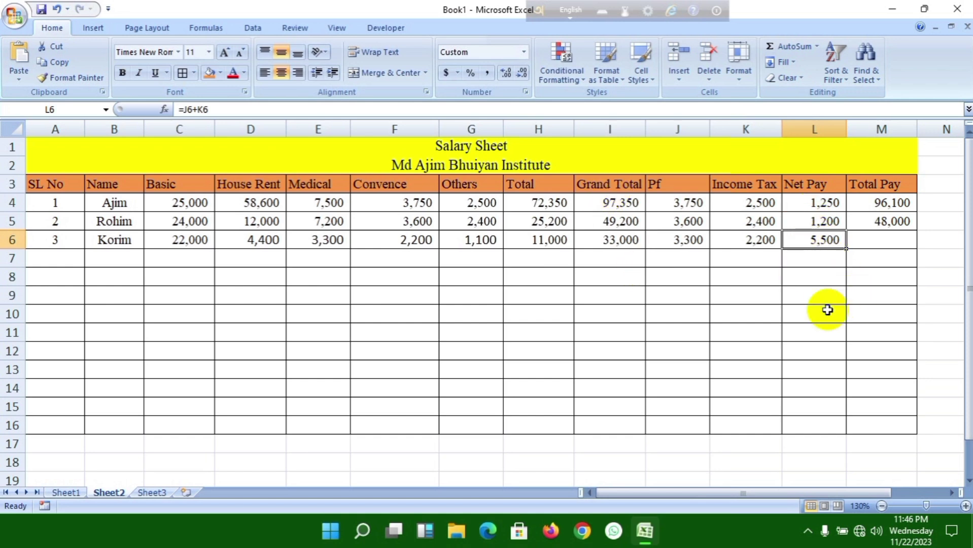
Step: Calculate Total Pay in M6 by subtracting Net Pay from Grand Total with the formula =I6-L6
click(873, 248)
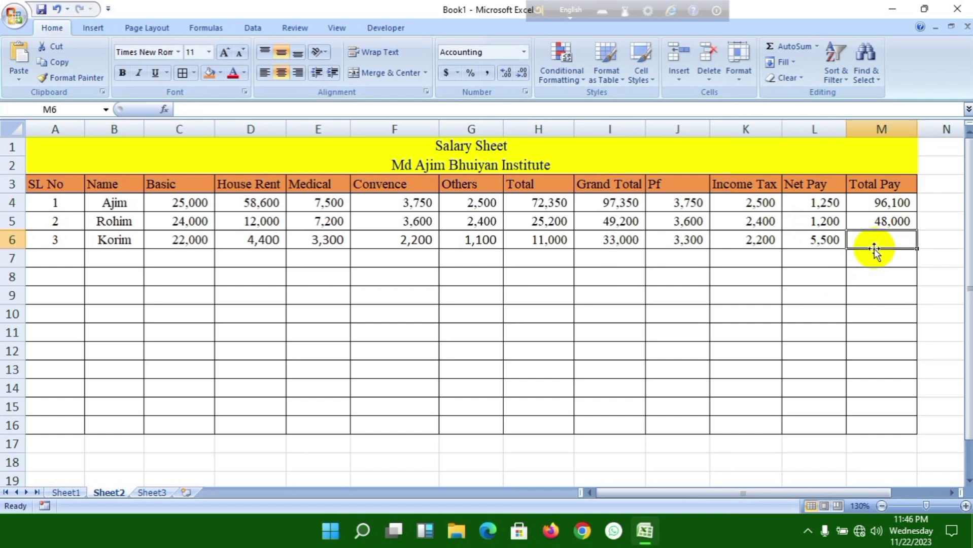
text(=)
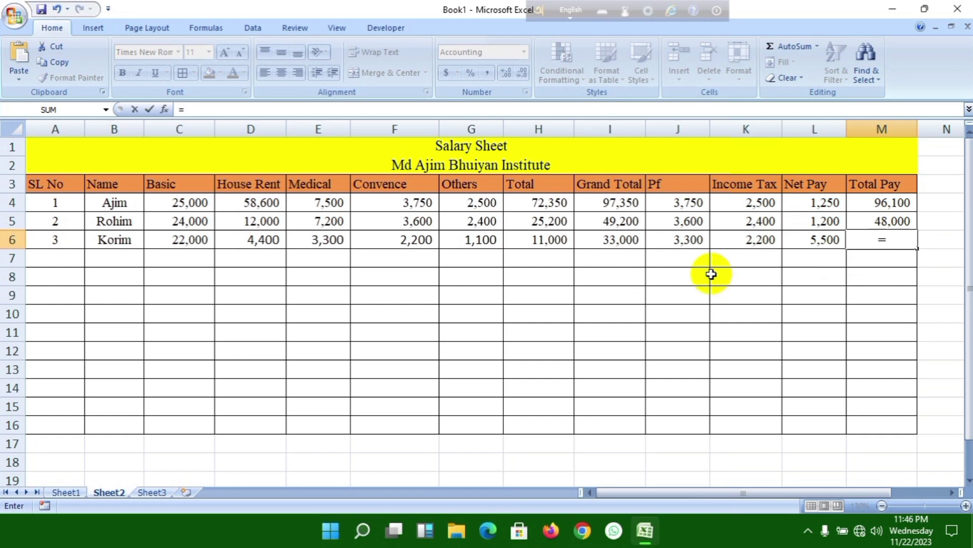
click(614, 241)
text(-)
click(826, 242)
key(Return)
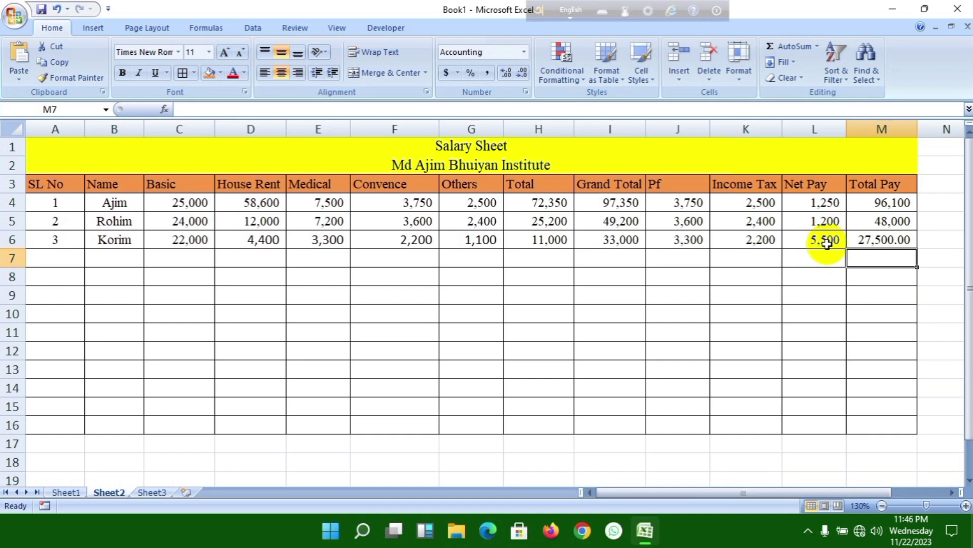
Step: Fill the row 6 formulas from House Rent through Total Pay (D6:M6) down to row 16
click(264, 244)
drag(264, 244, 913, 431)
click(97, 263)
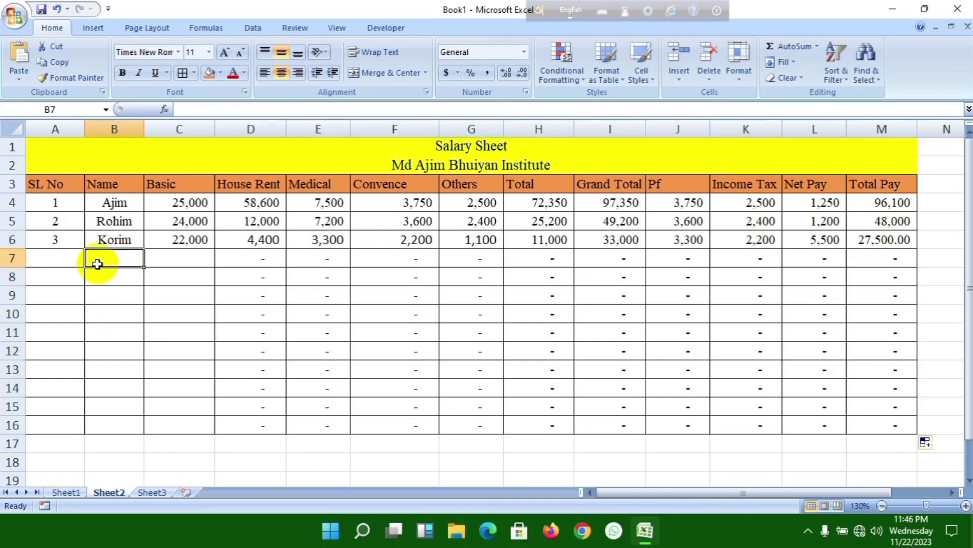
Step: Enter the fourth employee in row 7 with serial number 4, the employee's name and a basic salary of 18000
click(72, 260)
text(4)
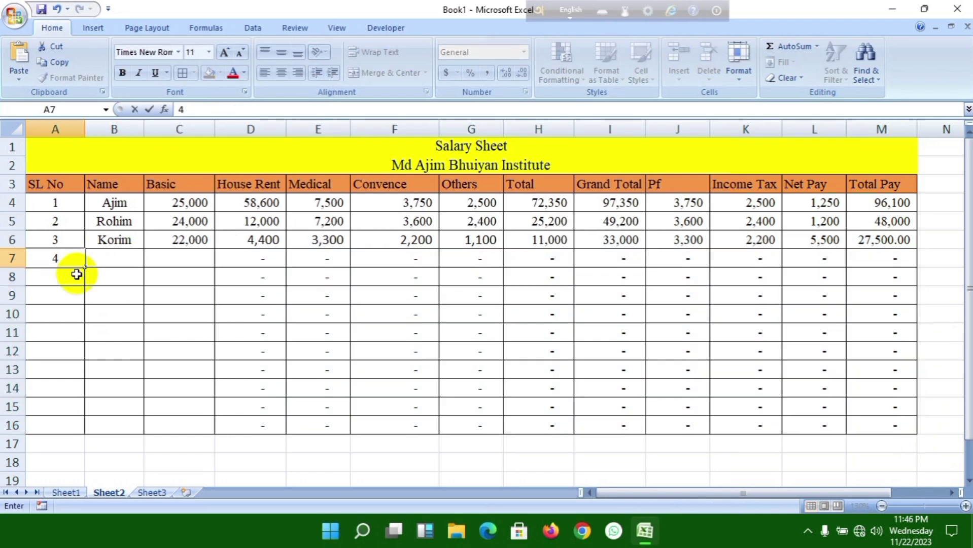
key(Tab)
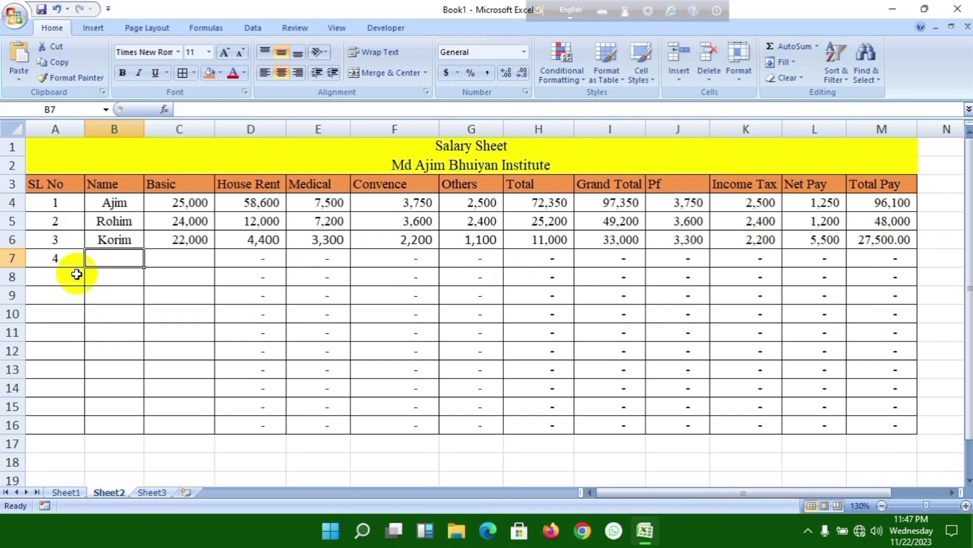
text(hasib)
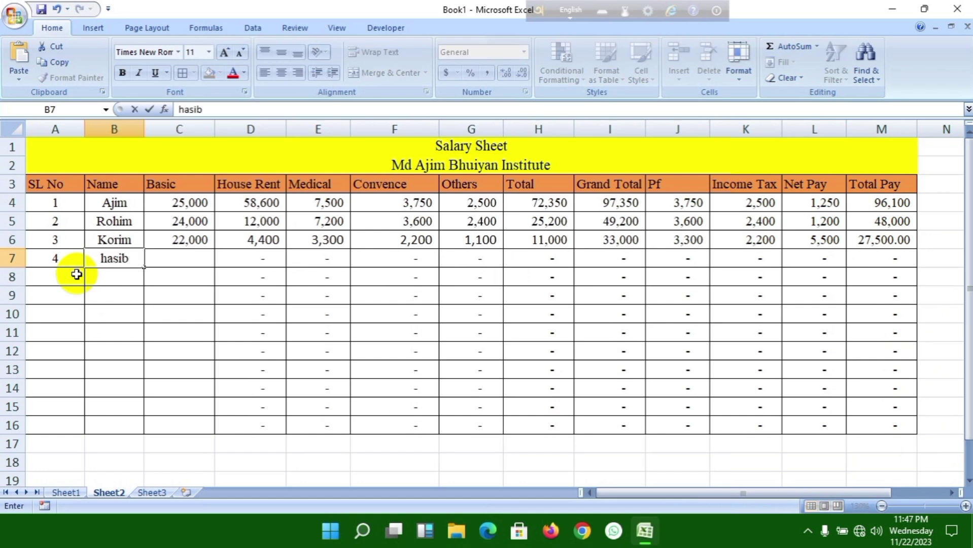
key(Tab)
text(18000)
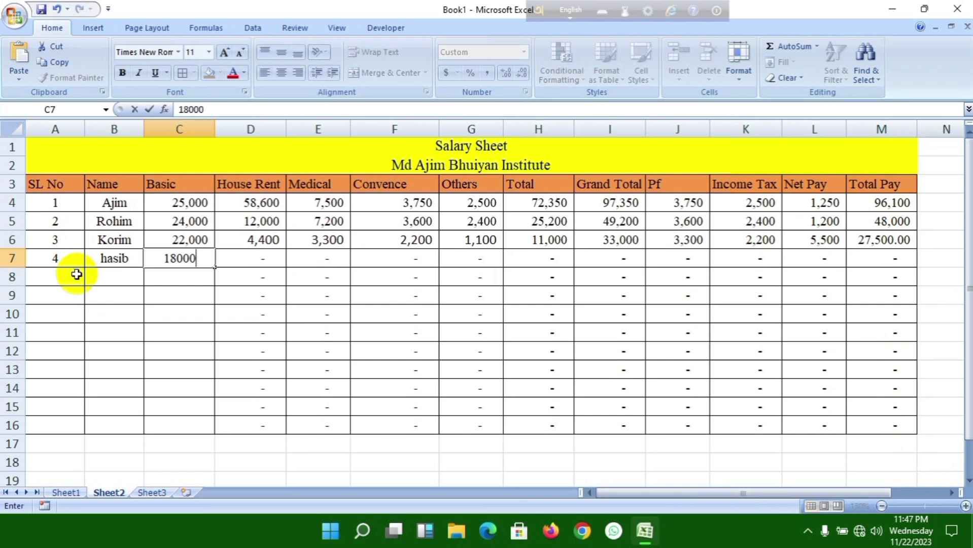
click(76, 274)
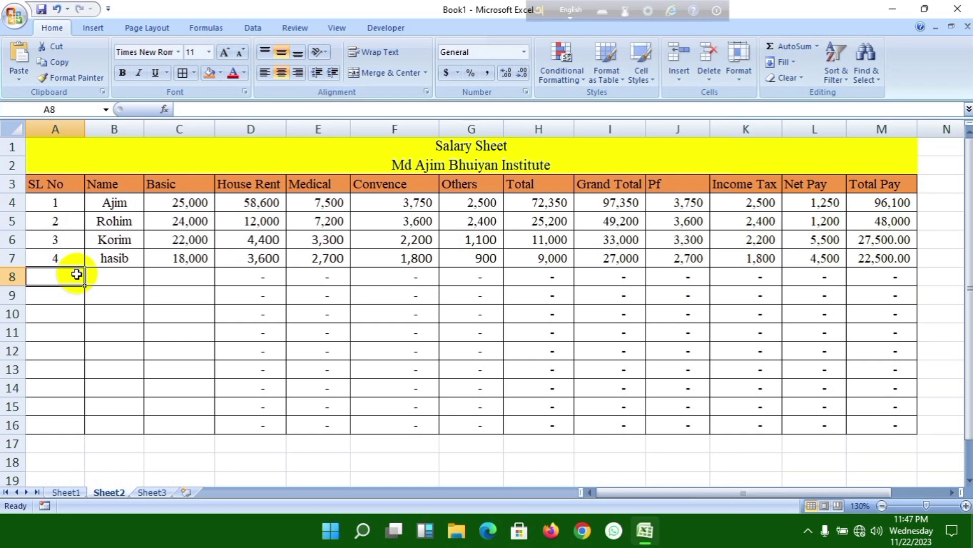